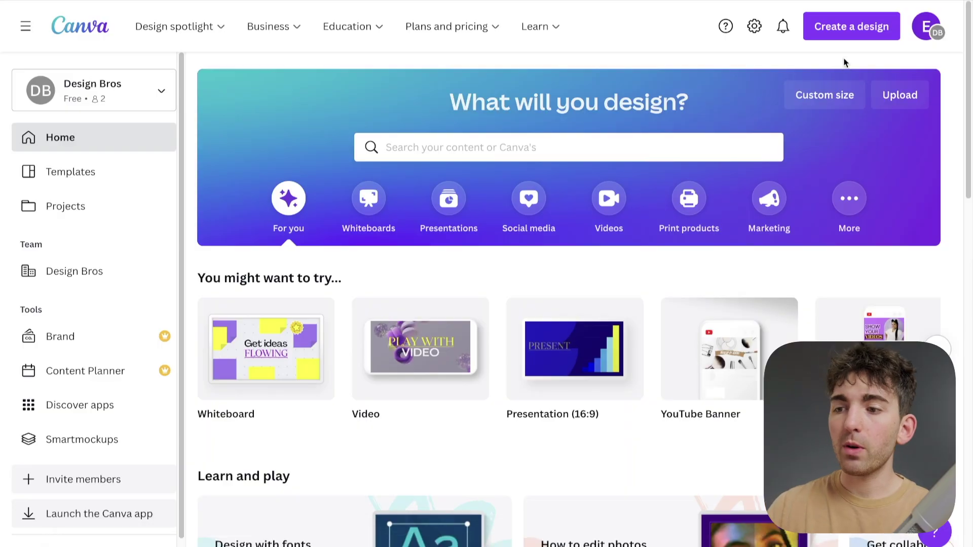
- Create a new custom-size design of 4000 × 3000 px
left_click(846, 29)
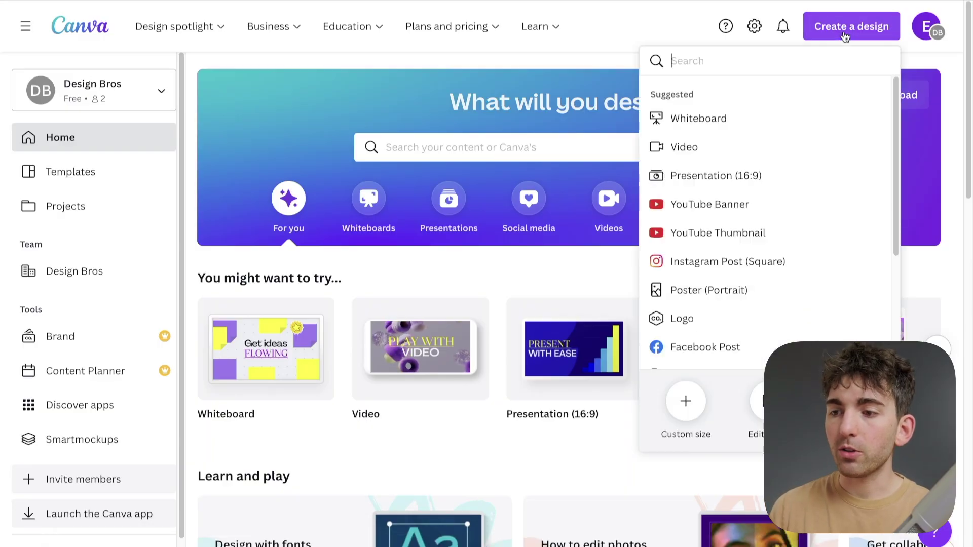
left_click(694, 389)
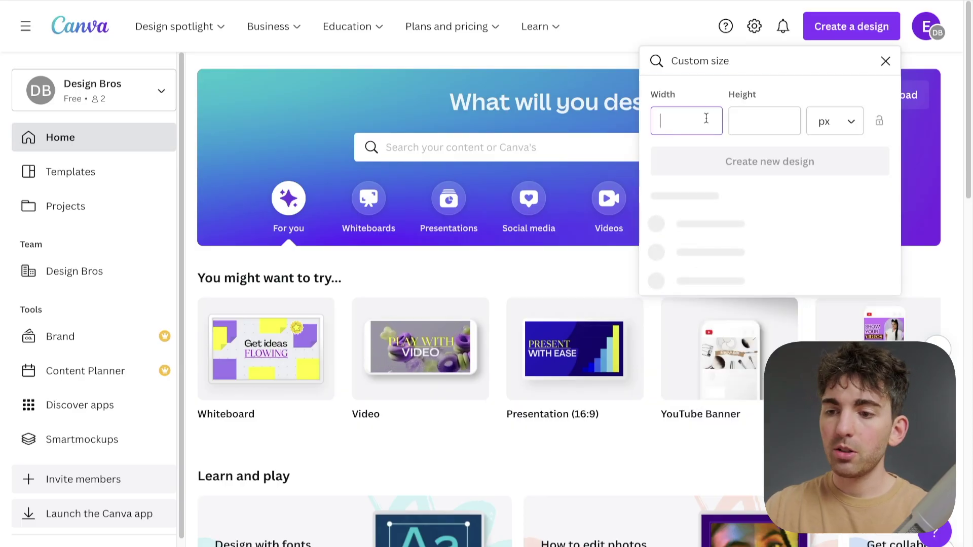
type("4000")
key("Tab")
type("300")
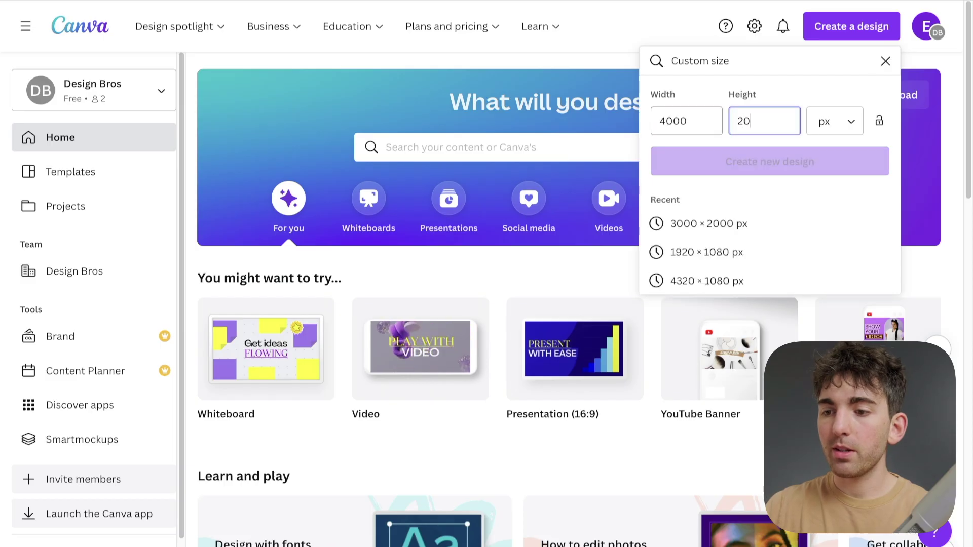
type("0")
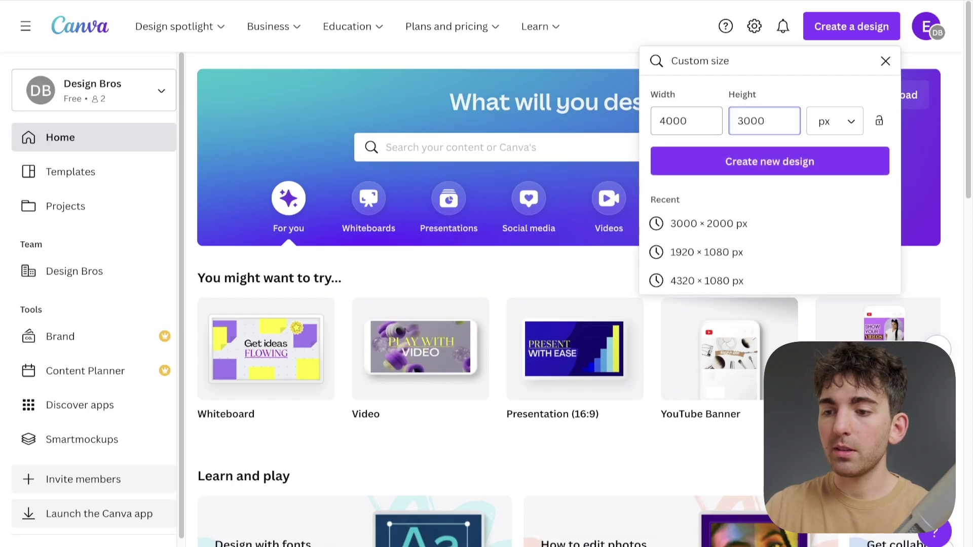
left_click(776, 155)
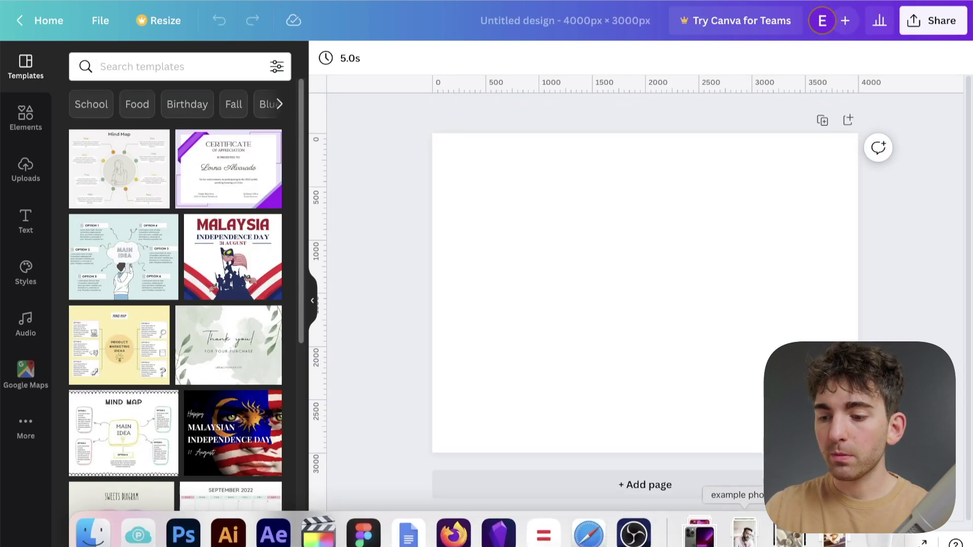
- Upload the Spotify screenshot onto the middle of the canvas and select it
left_click(744, 530)
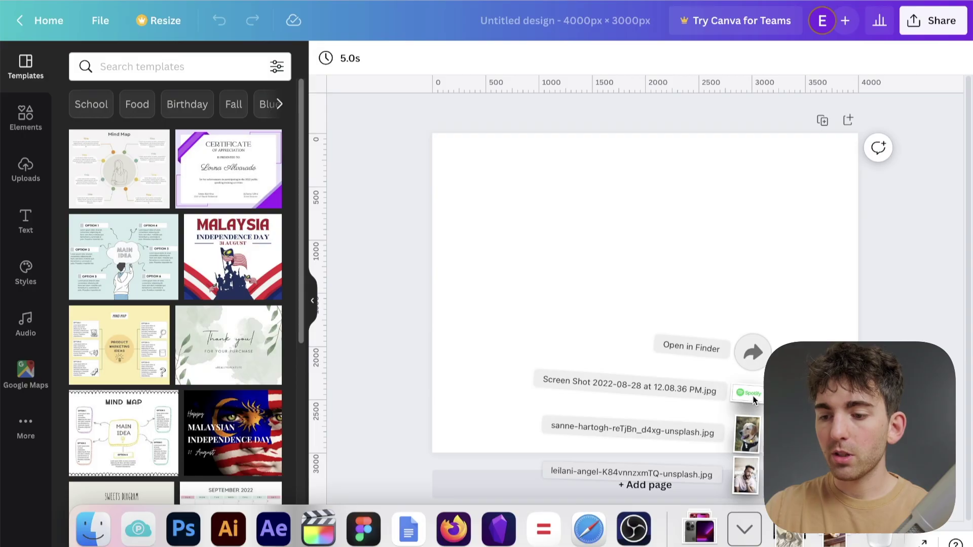
left_click_drag(754, 400, 664, 305)
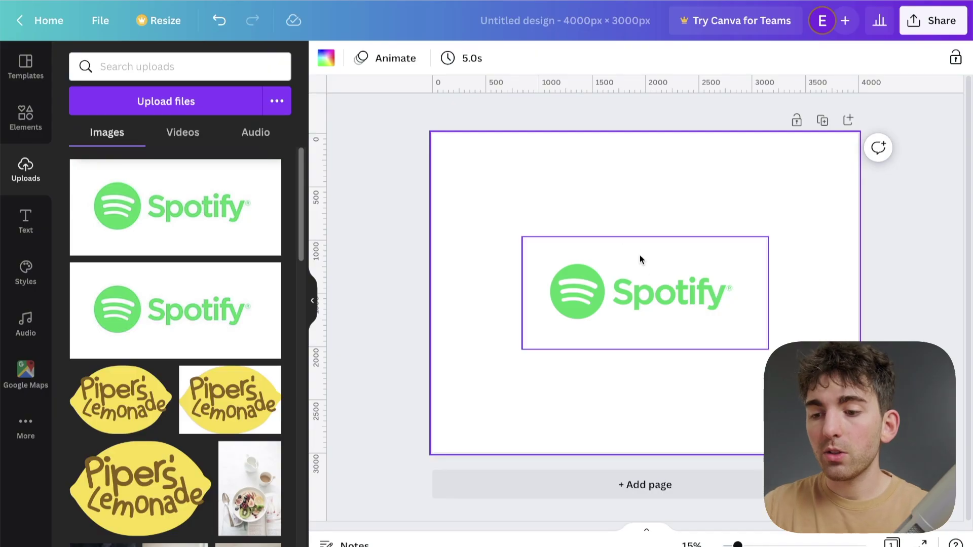
left_click(650, 287)
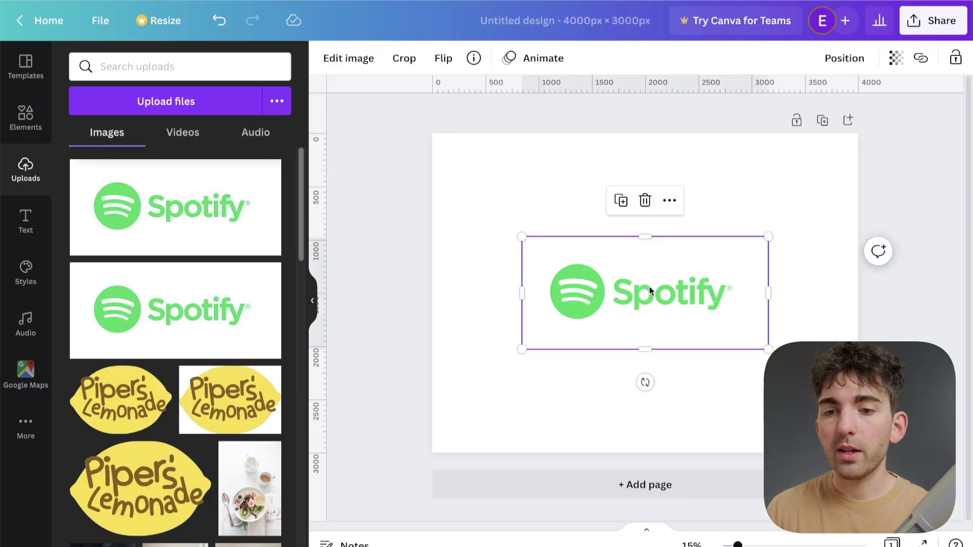
- Apply the Cherry duotone effect to the Spotify logo, tinting it red
left_click(356, 61)
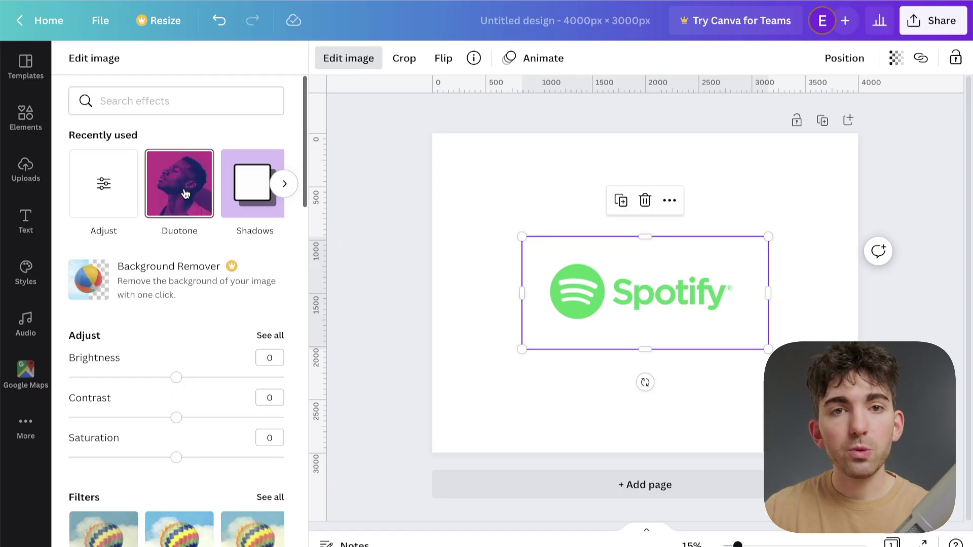
scroll(185, 194, "down", 15)
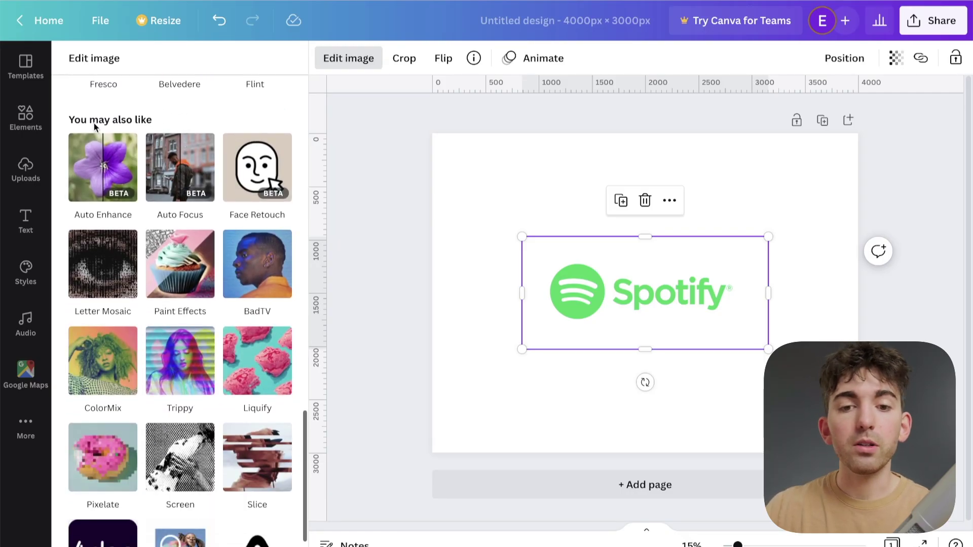
scroll(92, 128, "up", 15)
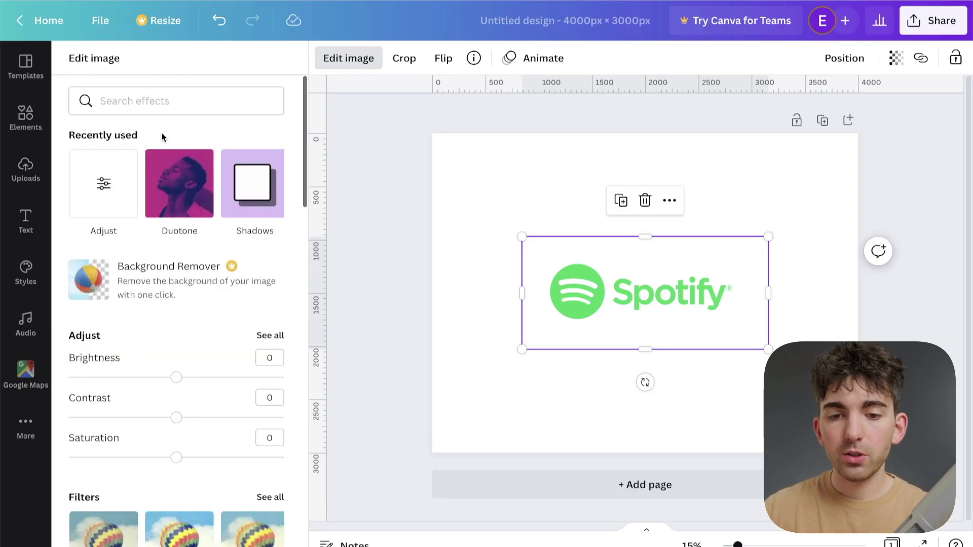
left_click(178, 182)
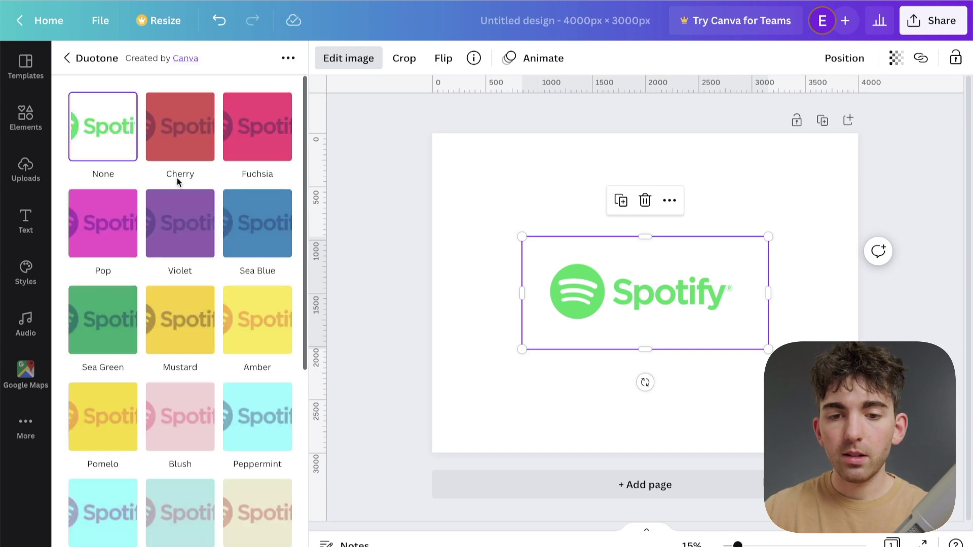
left_click(187, 131)
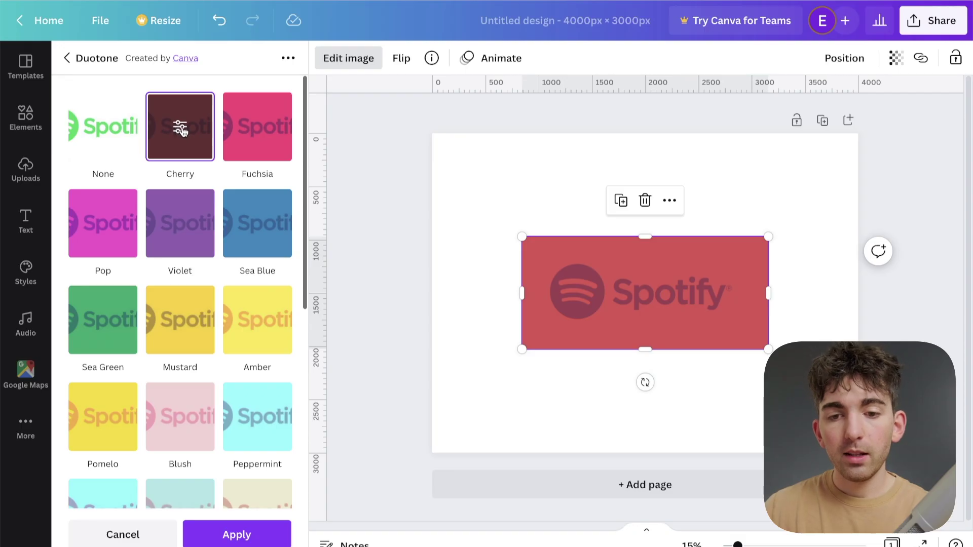
- Change the Cherry duotone to white highlights and dark blue shadows
left_click(179, 127)
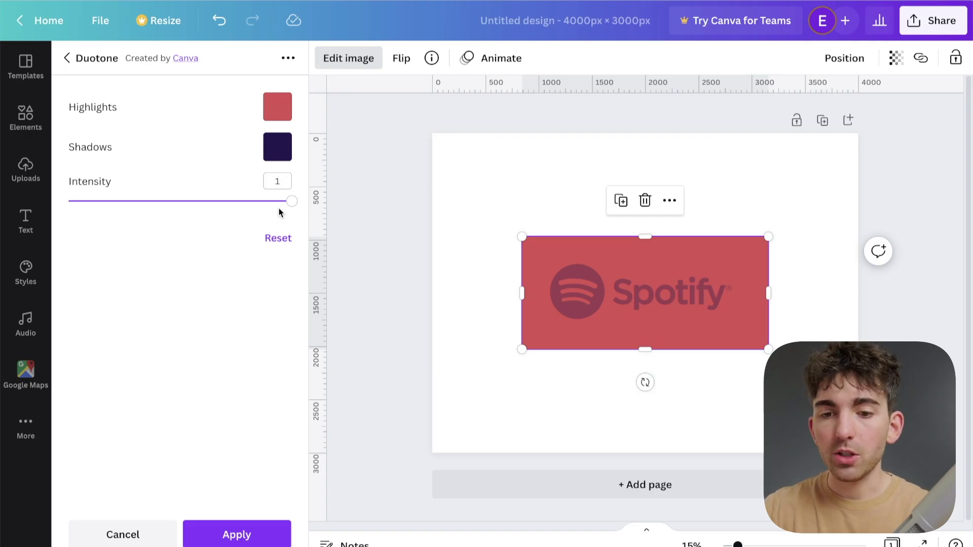
left_click(276, 112)
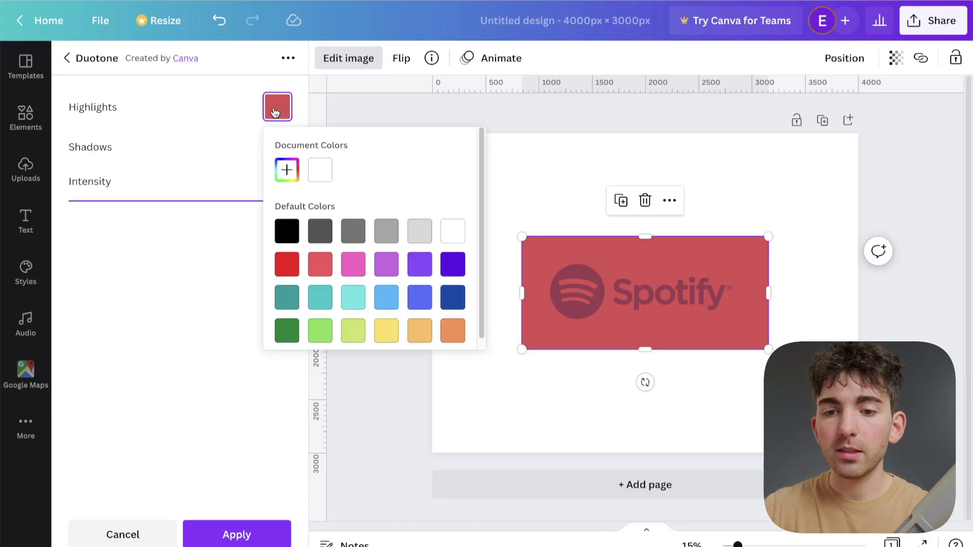
left_click(319, 175)
left_click(246, 226)
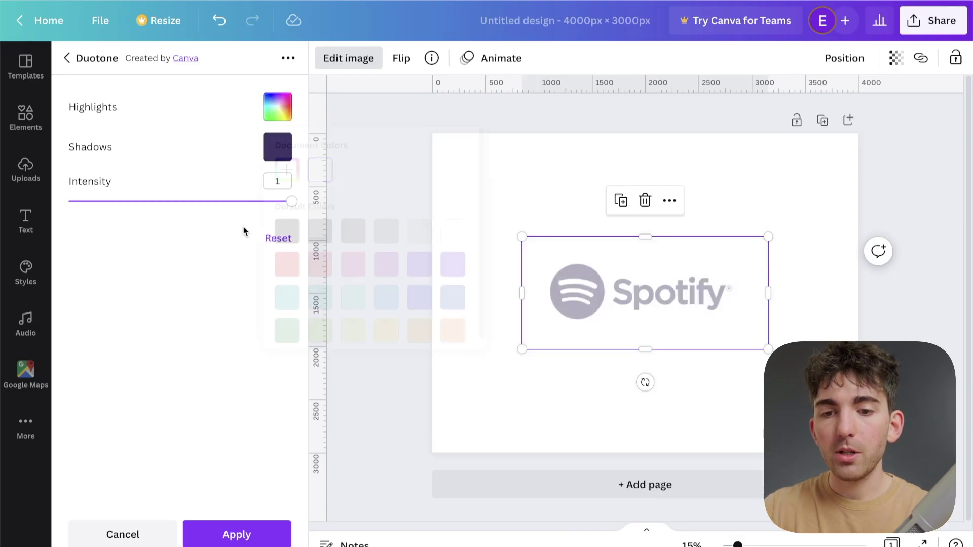
left_click(277, 152)
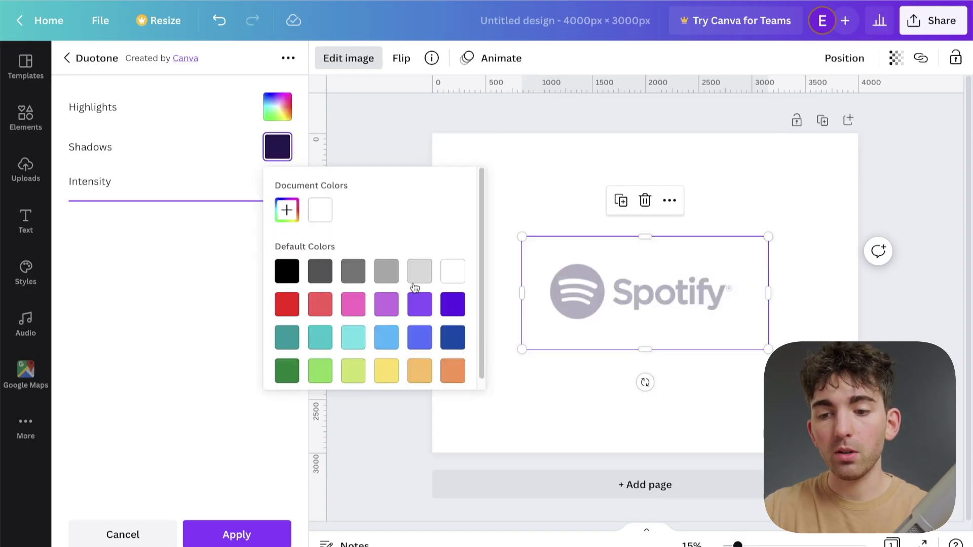
left_click(455, 343)
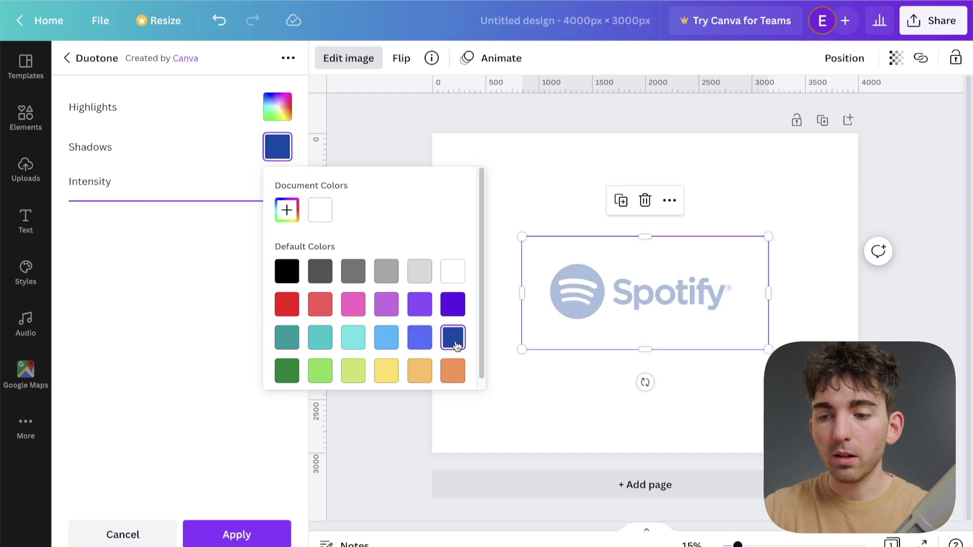
left_click(297, 165)
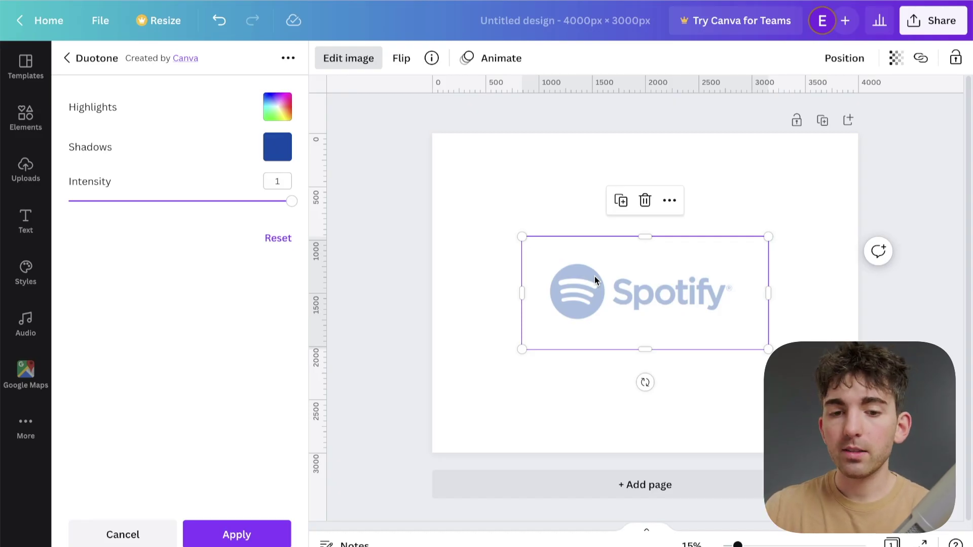
- Apply the blue duotone, then set brightness -31, contrast 60 and saturation 56
left_click(248, 537)
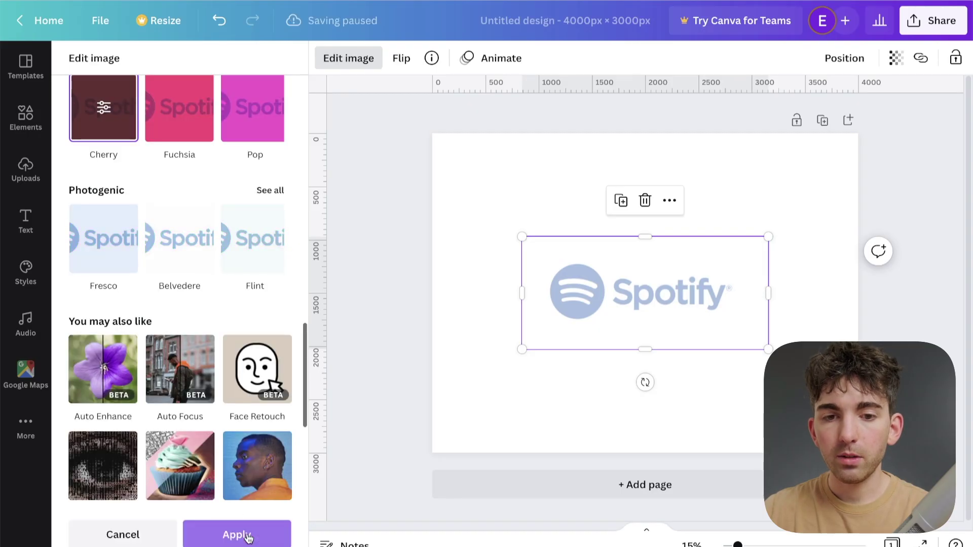
scroll(202, 256, "up", 5)
scroll(205, 258, "up", 10)
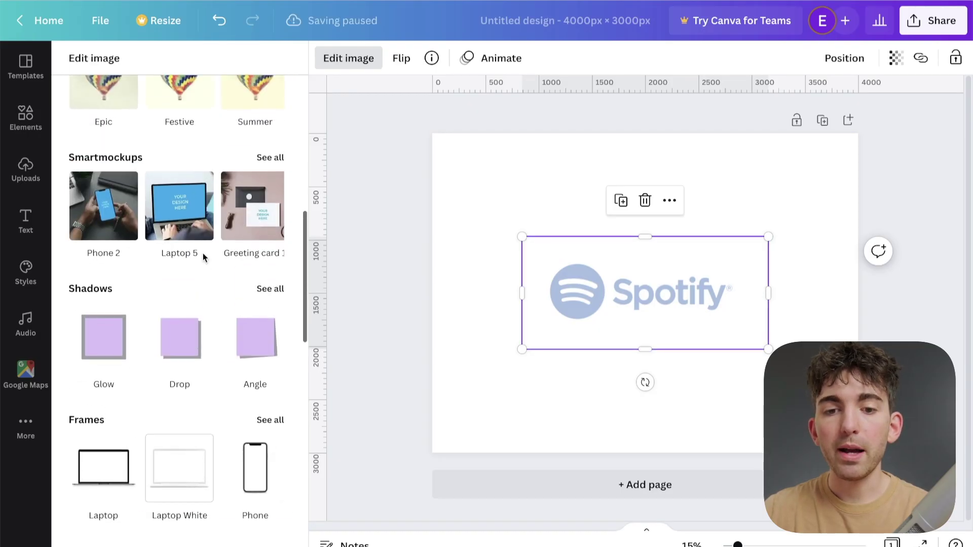
scroll(203, 257, "up", 2)
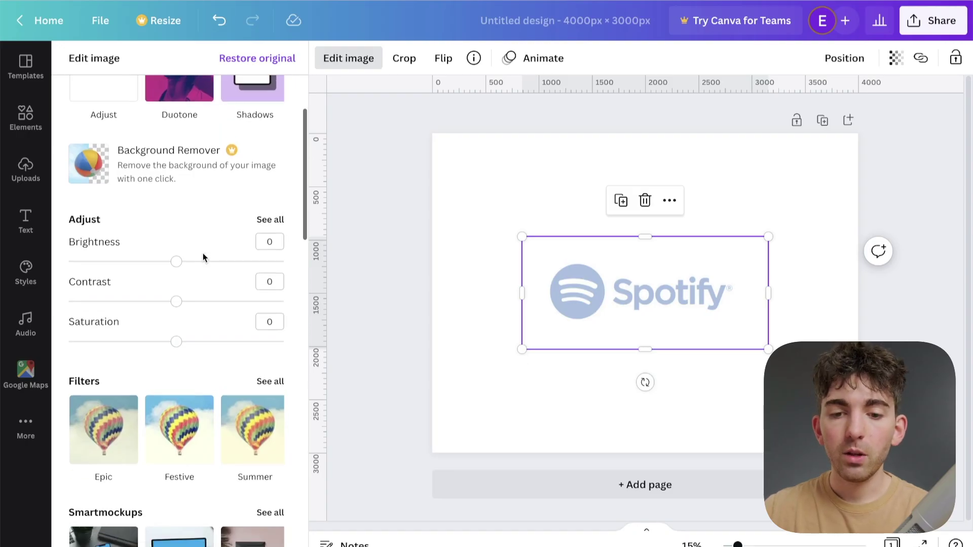
left_click_drag(178, 303, 242, 310)
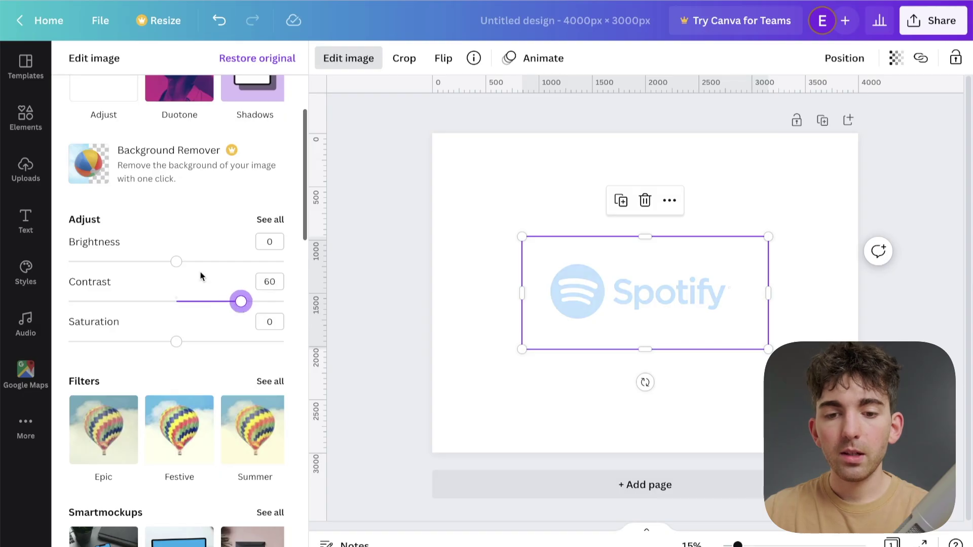
left_click_drag(178, 264, 134, 264)
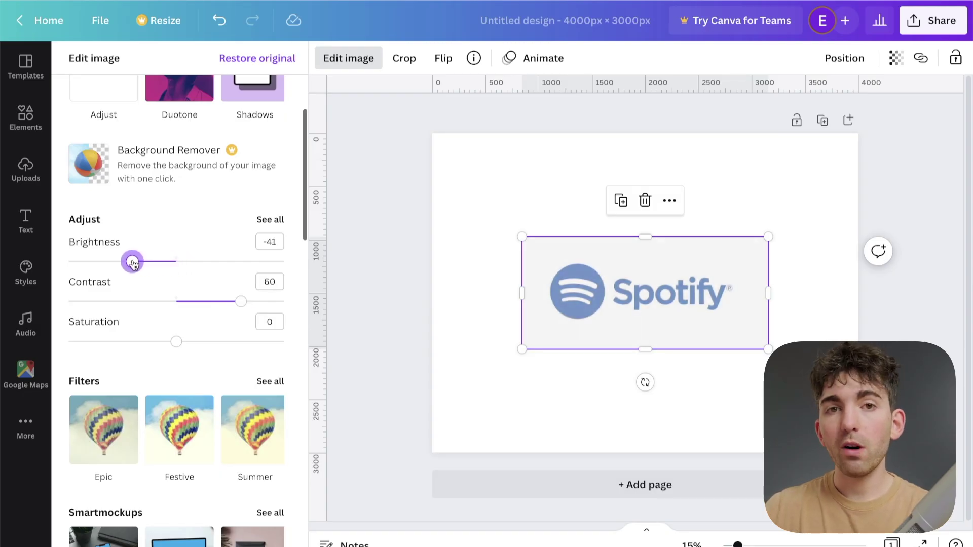
left_click_drag(132, 263, 145, 267)
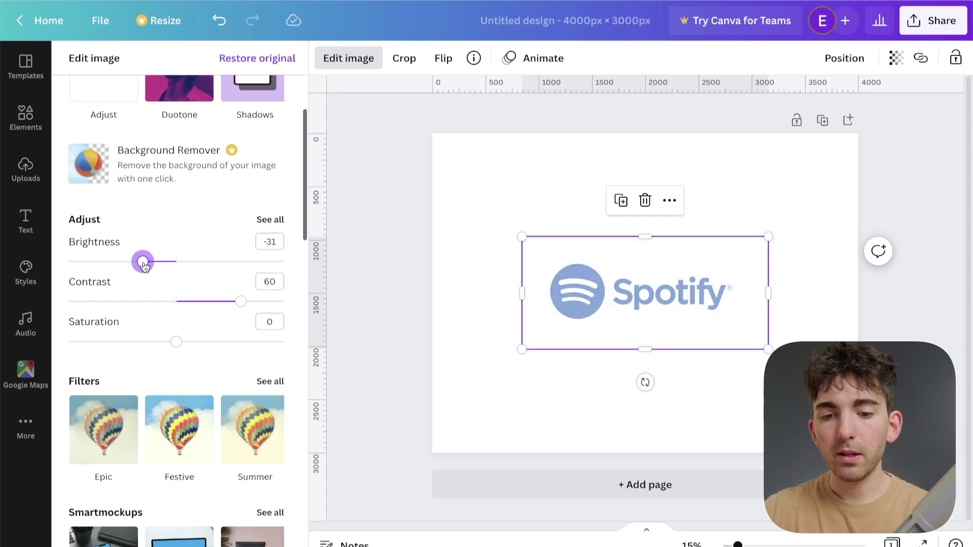
left_click_drag(178, 343, 236, 342)
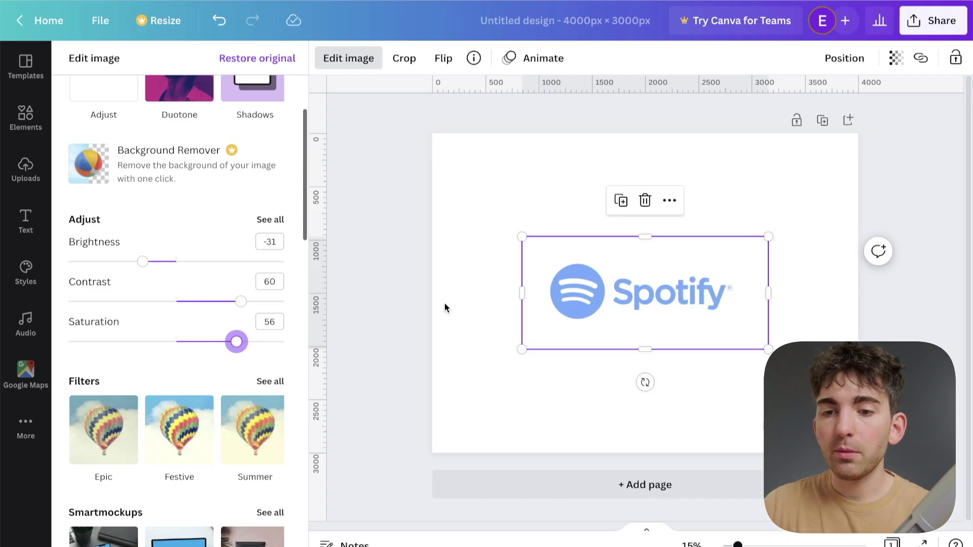
- Delete the blue logo, place the original green Spotify upload, and duplicate it
key("Escape")
key("Delete")
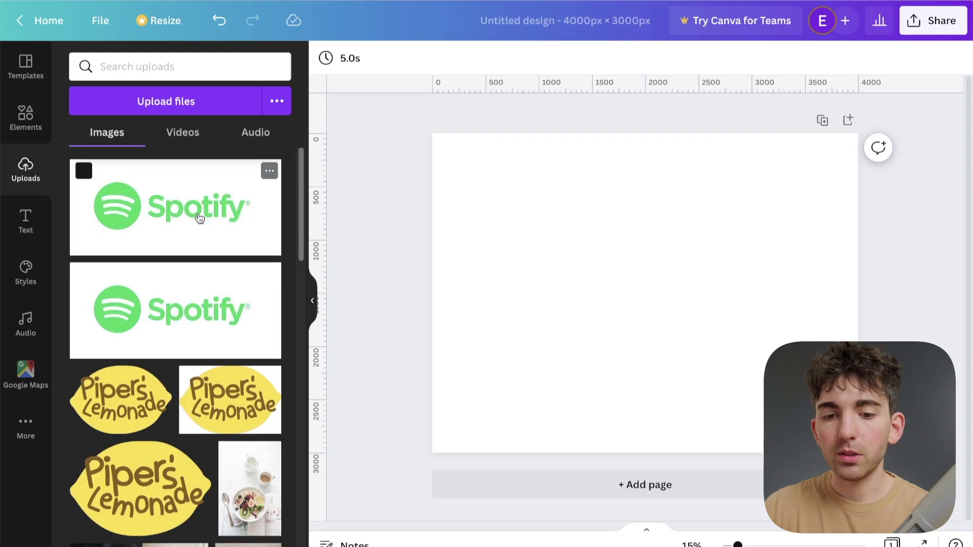
left_click_drag(263, 220, 610, 280)
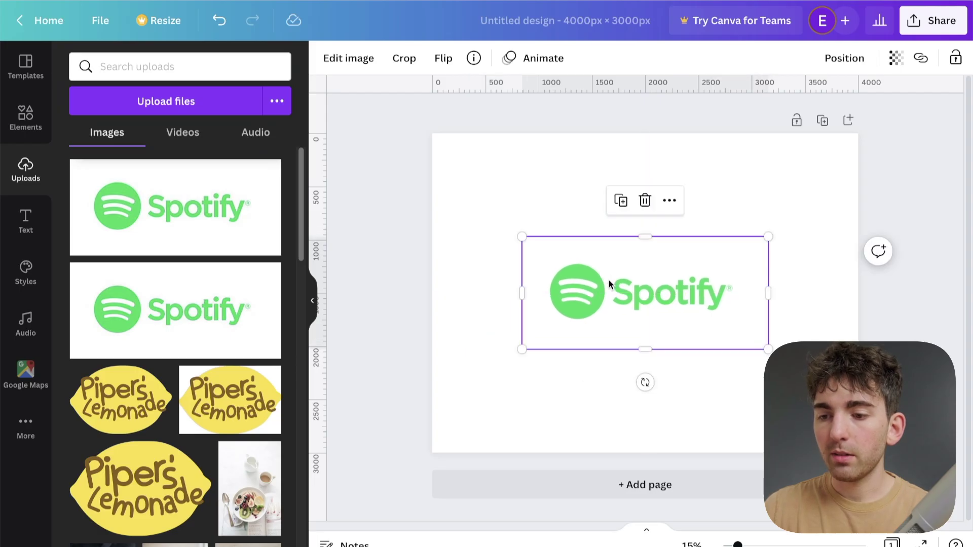
left_click(621, 200)
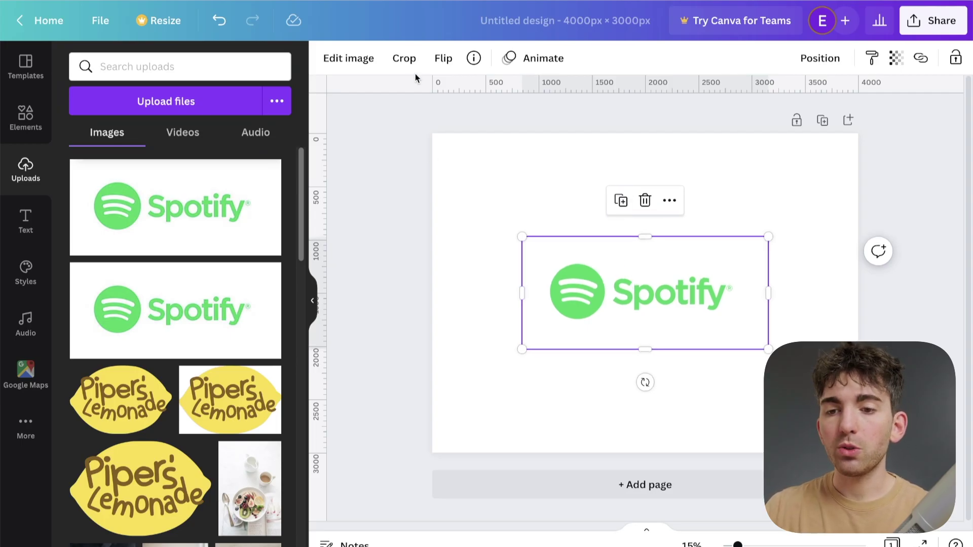
- Crop the top copy down to just the round Spotify icon
left_click(404, 59)
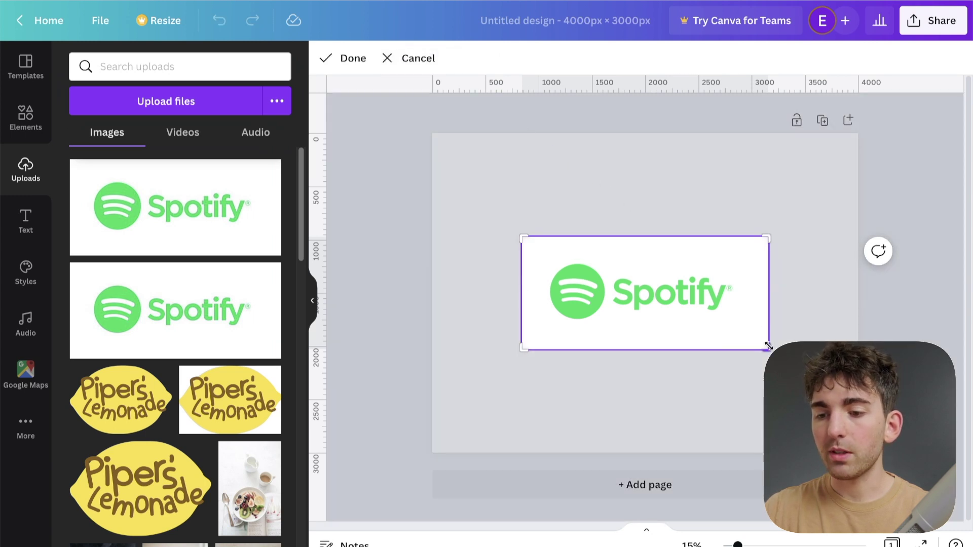
left_click_drag(769, 347, 608, 352)
left_click(392, 278)
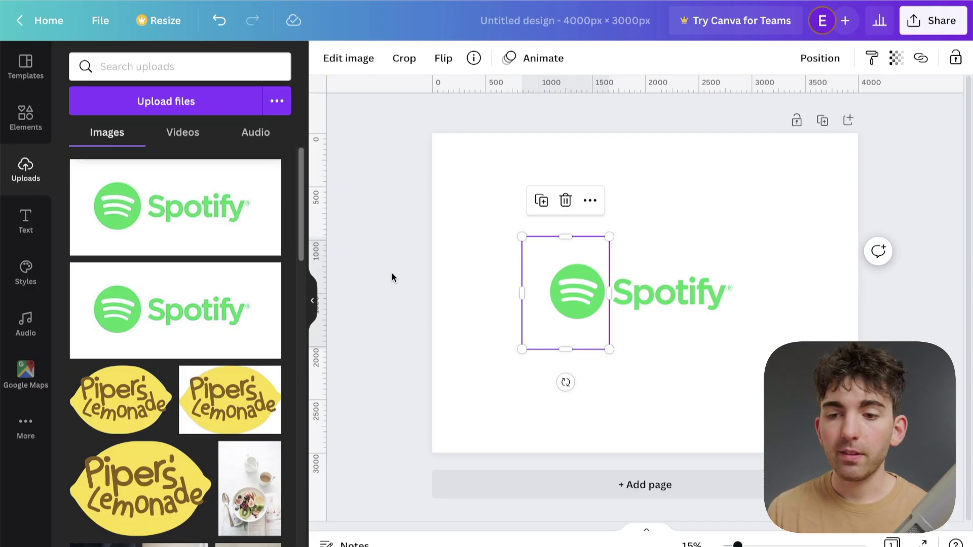
left_click(348, 60)
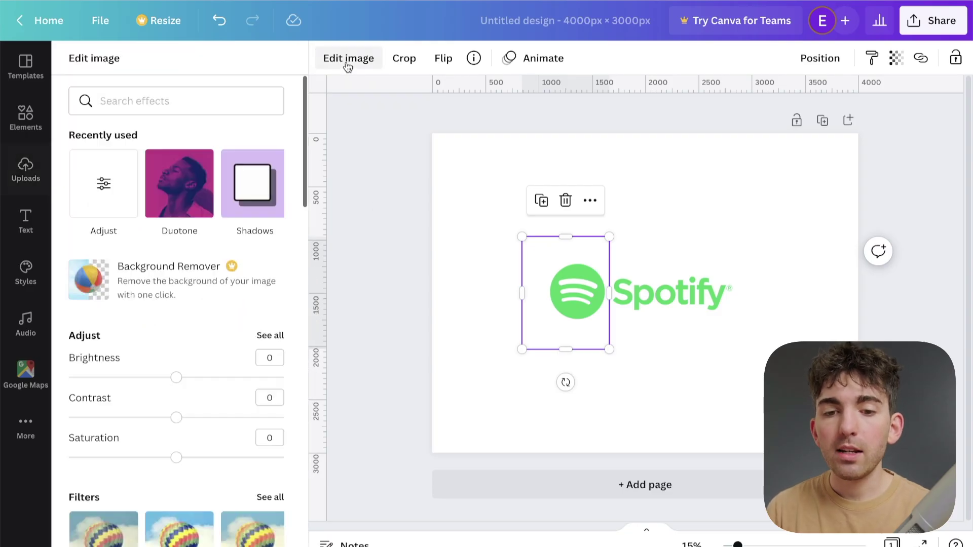
- Apply a Cherry duotone to the icon with white highlights and orange shadows
left_click(192, 183)
left_click(185, 134)
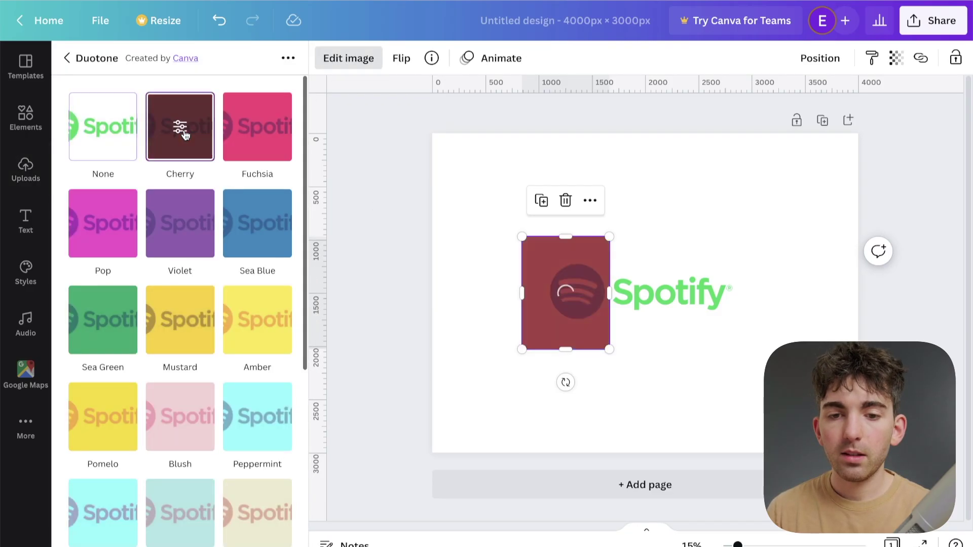
left_click(182, 128)
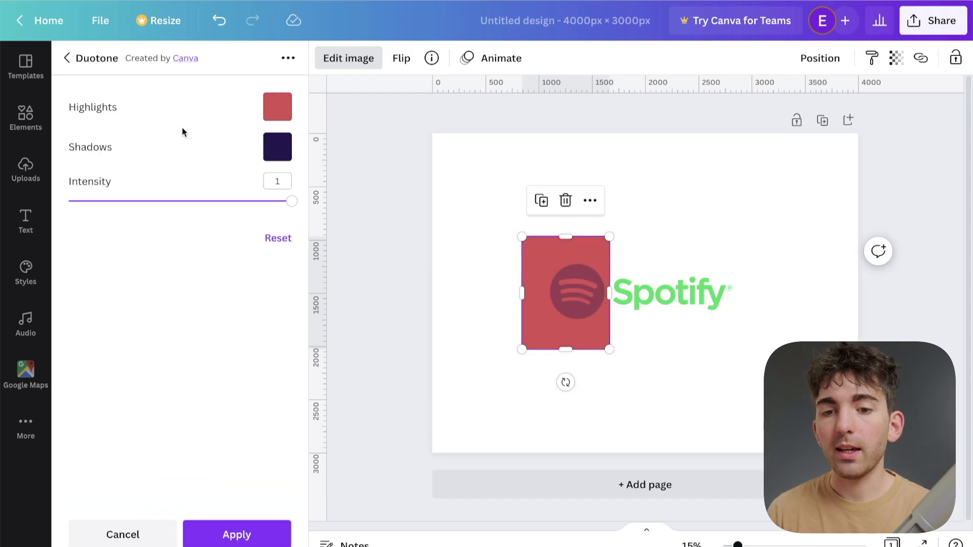
left_click(276, 117)
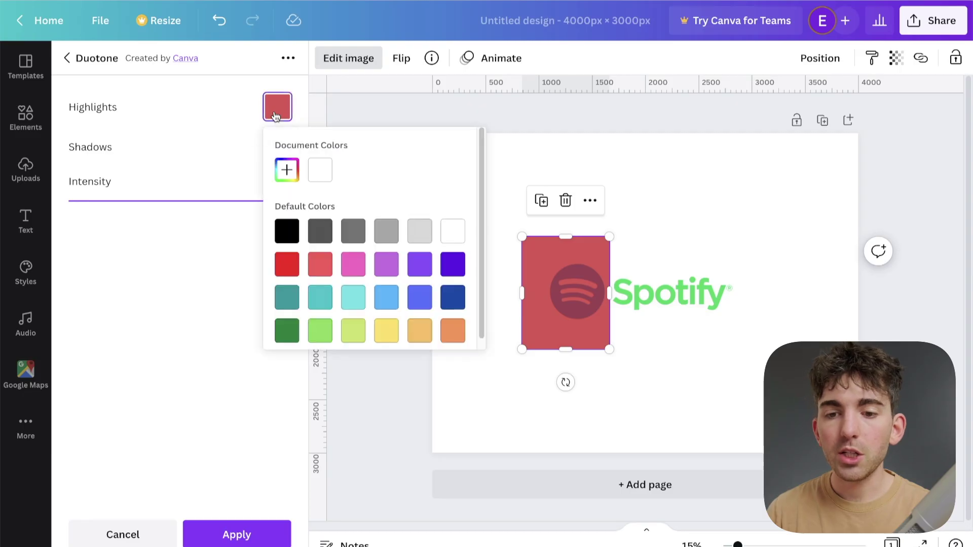
left_click(319, 174)
left_click(239, 146)
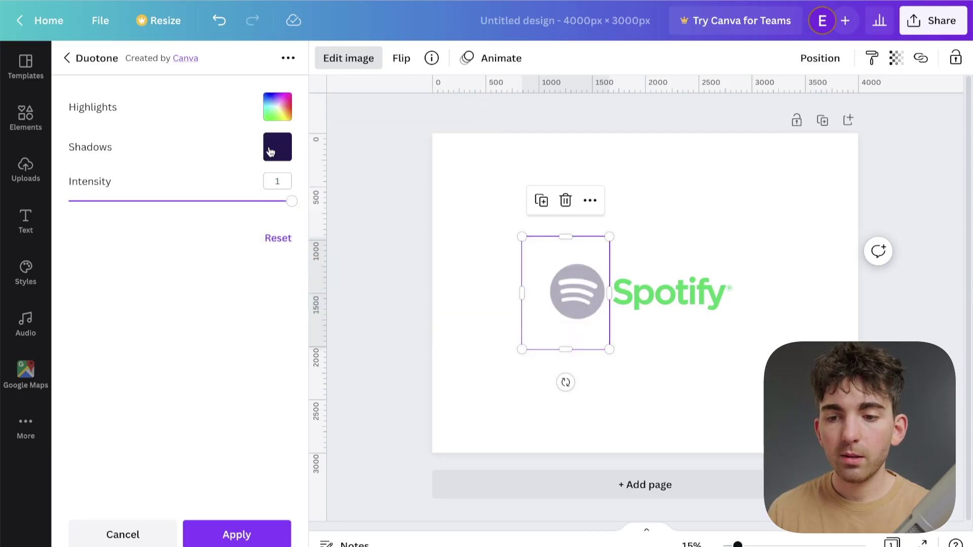
left_click(274, 151)
scroll(385, 314, "down", 1)
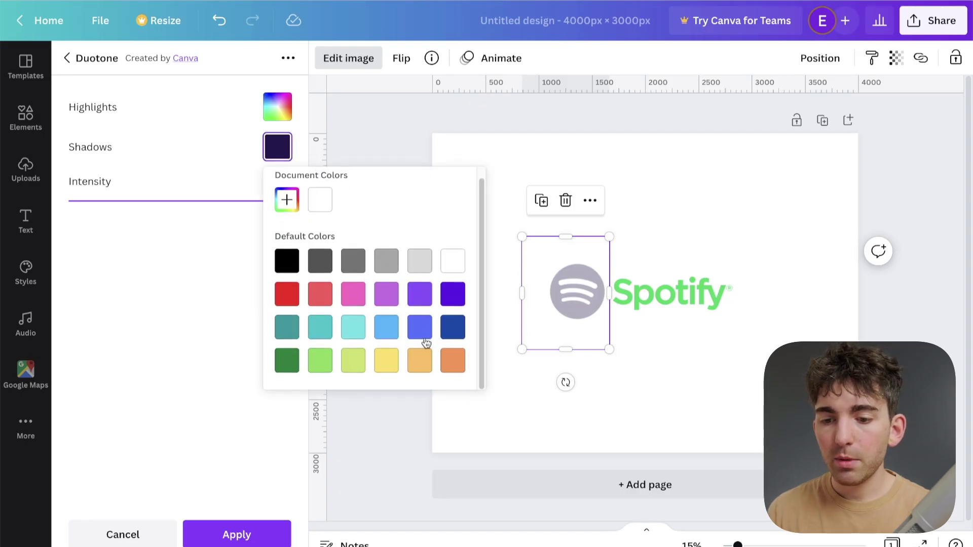
left_click(458, 364)
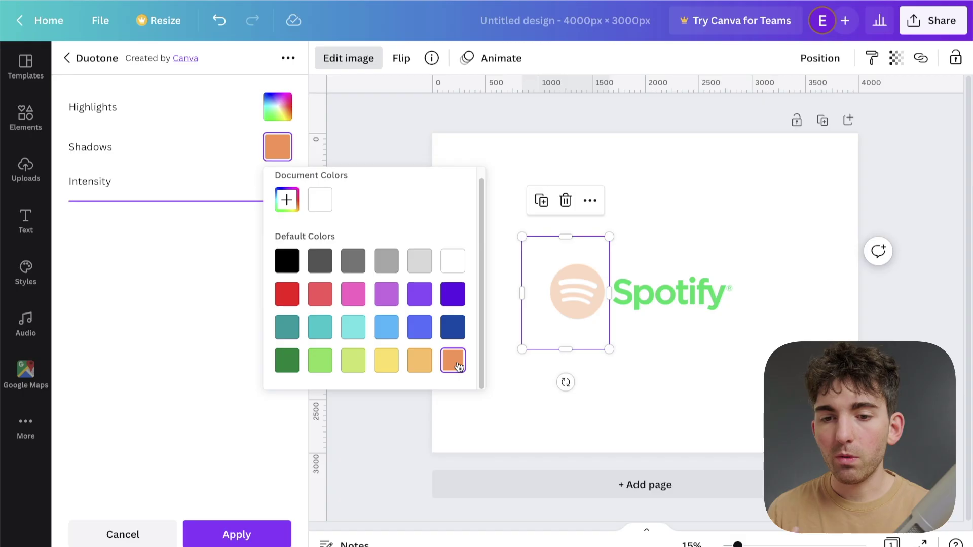
left_click(201, 290)
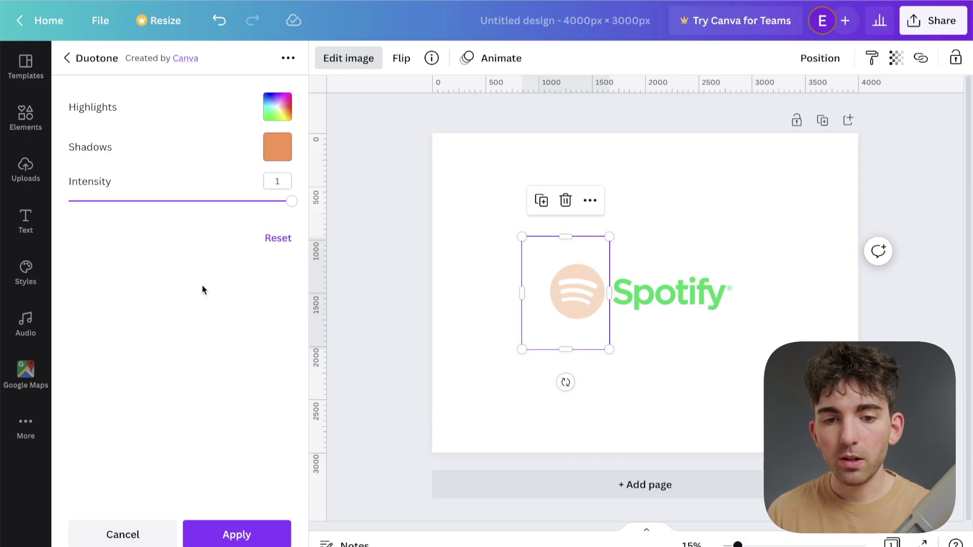
left_click(246, 535)
- Set the icon's contrast to 49 and brightness to -29, and raise its saturation
scroll(204, 269, "up", 10)
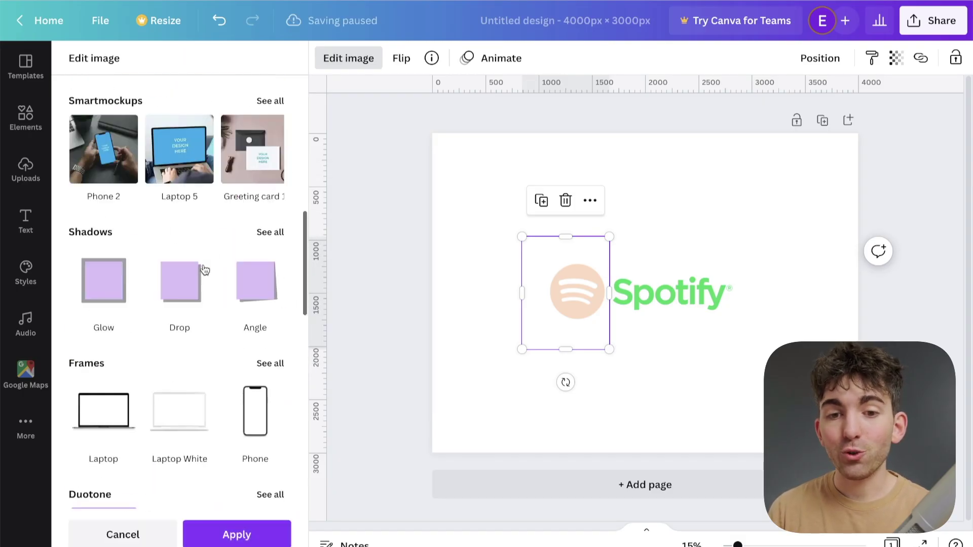
scroll(203, 269, "down", 3)
left_click_drag(176, 294, 228, 295)
left_click_drag(176, 254, 145, 254)
left_click(178, 336)
left_click_drag(179, 339, 234, 341)
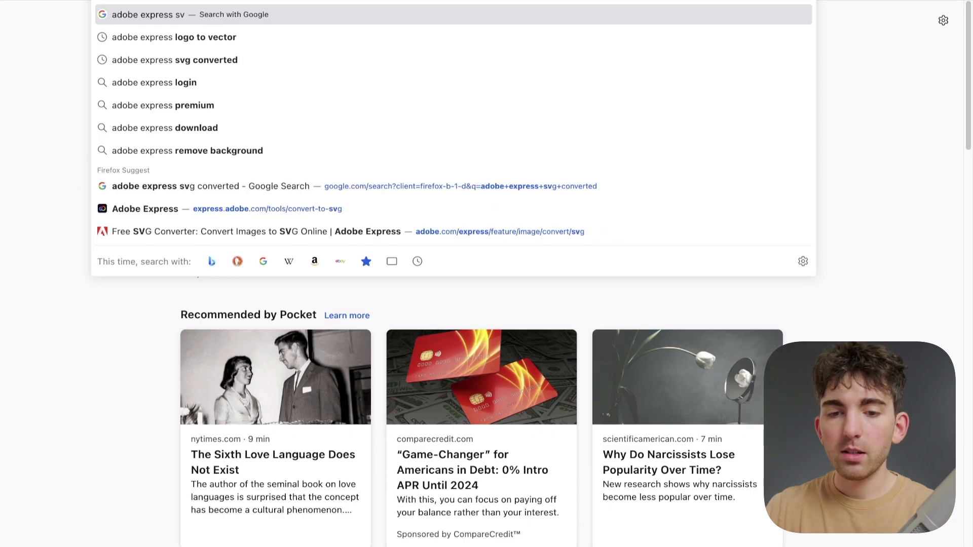
- Convert the Spotify screenshot to SVG with Adobe Express and download the file
key("Escape")
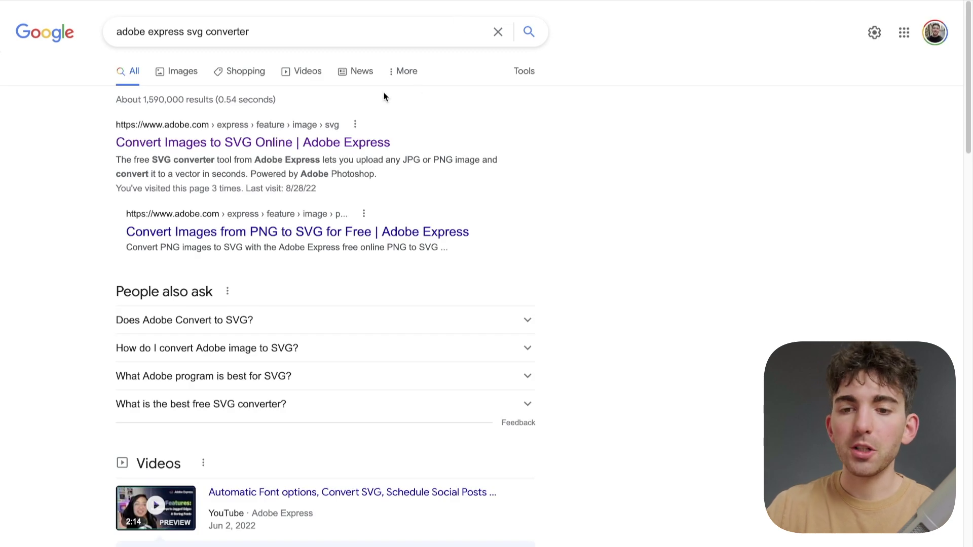
left_click(314, 147)
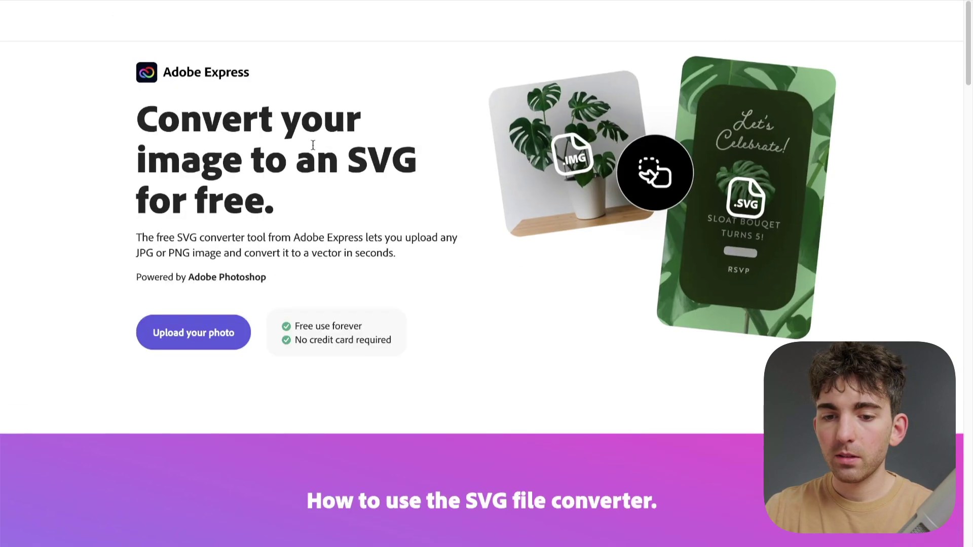
left_click(215, 332)
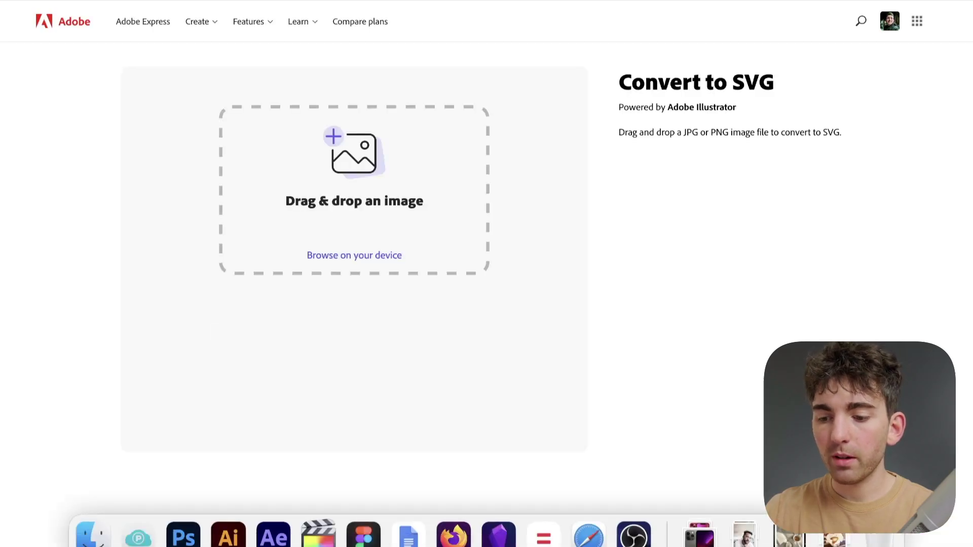
left_click(743, 542)
left_click_drag(747, 416, 336, 209)
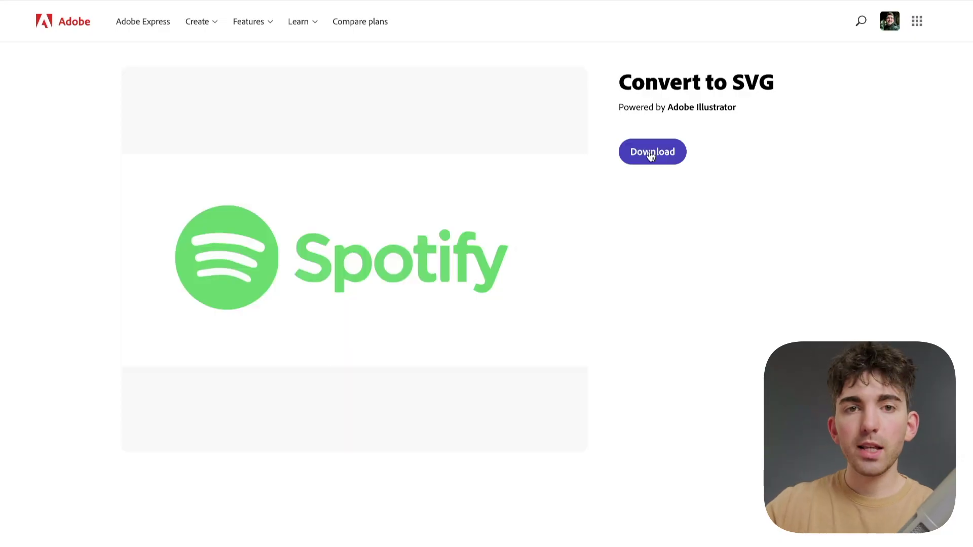
left_click(651, 153)
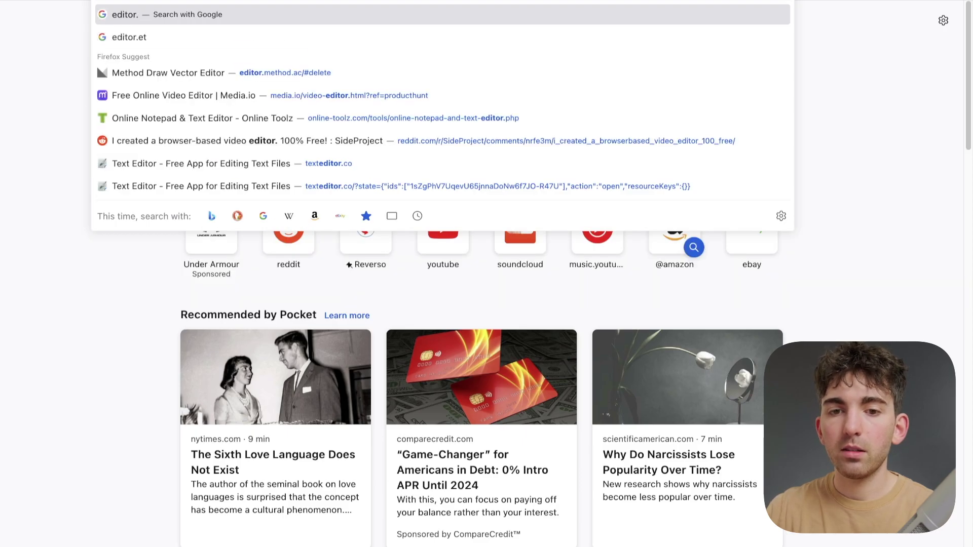
- Go to editor.method.ac to open a blank Method Draw drawing
type("method.ac")
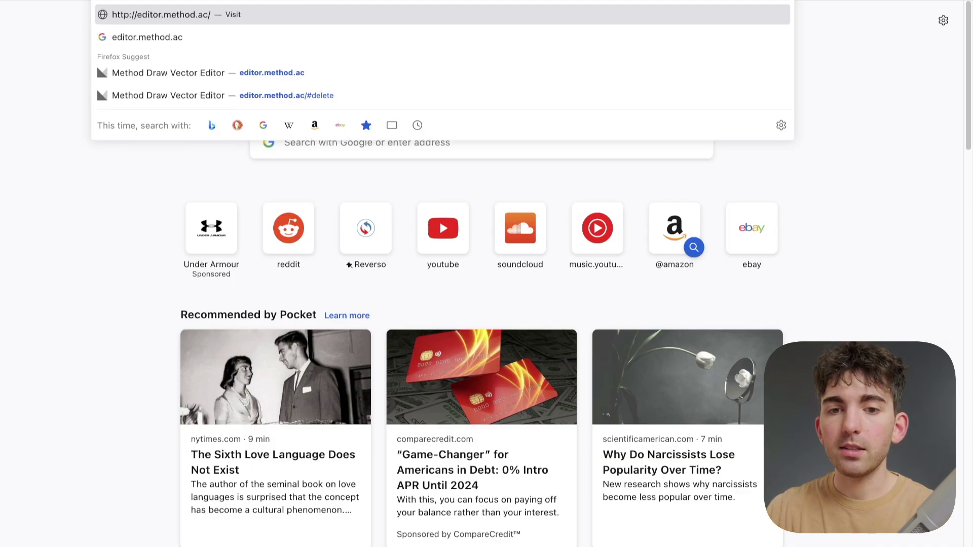
key("Return")
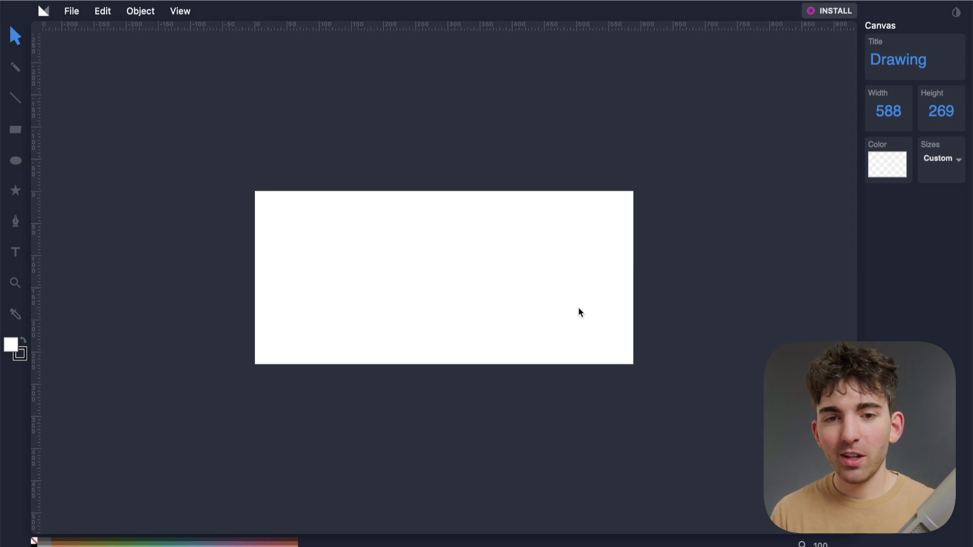
- Open the adobe_express Spotify SVG from Downloads in Method Draw via File > Open SVG
left_click(70, 12)
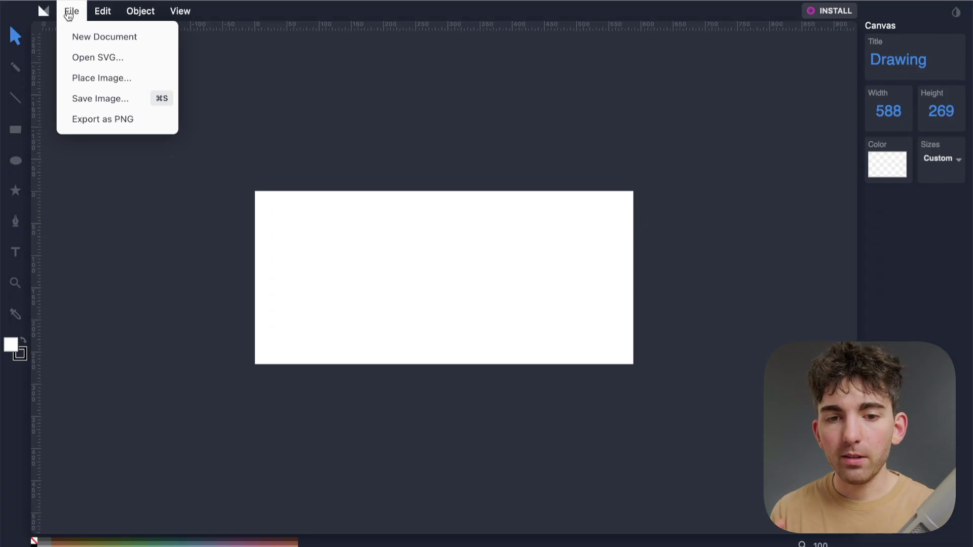
left_click(101, 58)
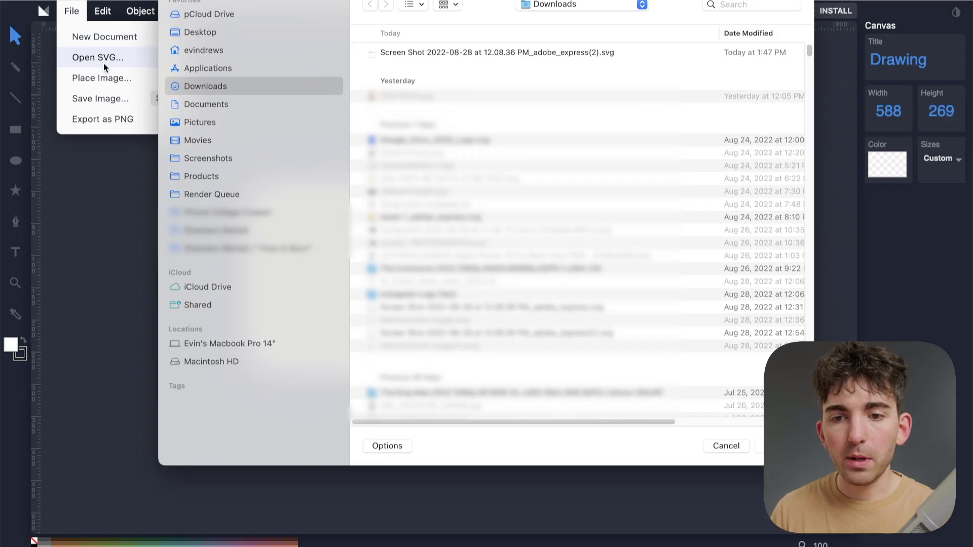
left_click(497, 53)
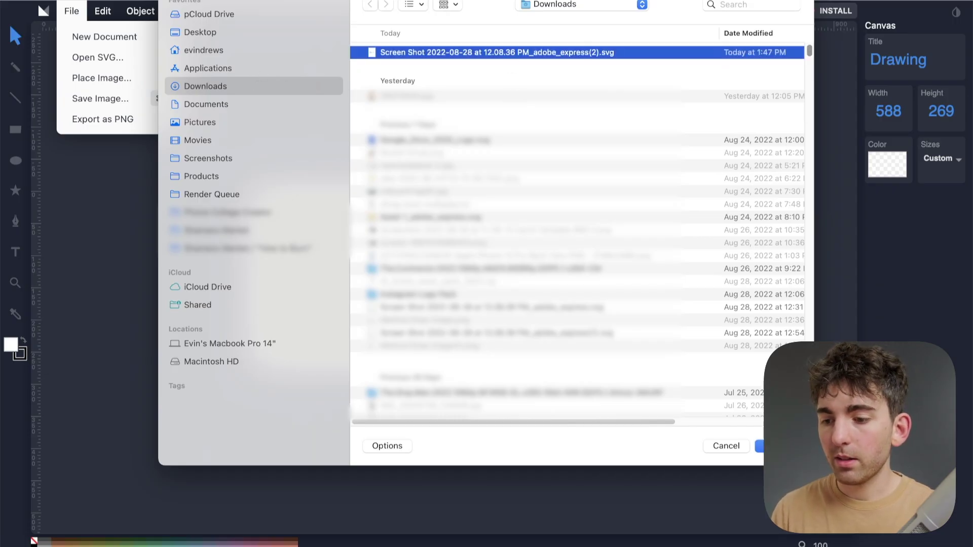
left_click(760, 446)
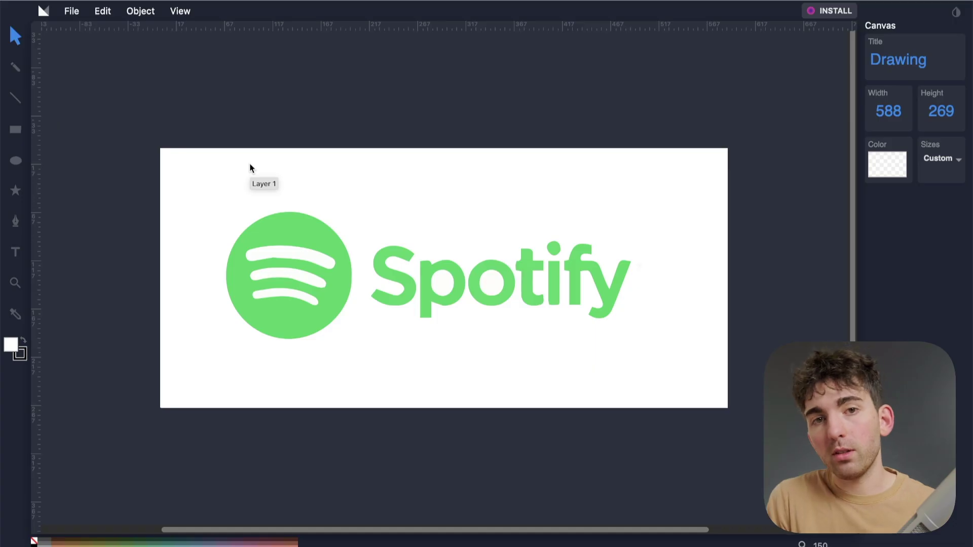
- Delete the white background shape behind the Spotify logo
left_click(382, 188)
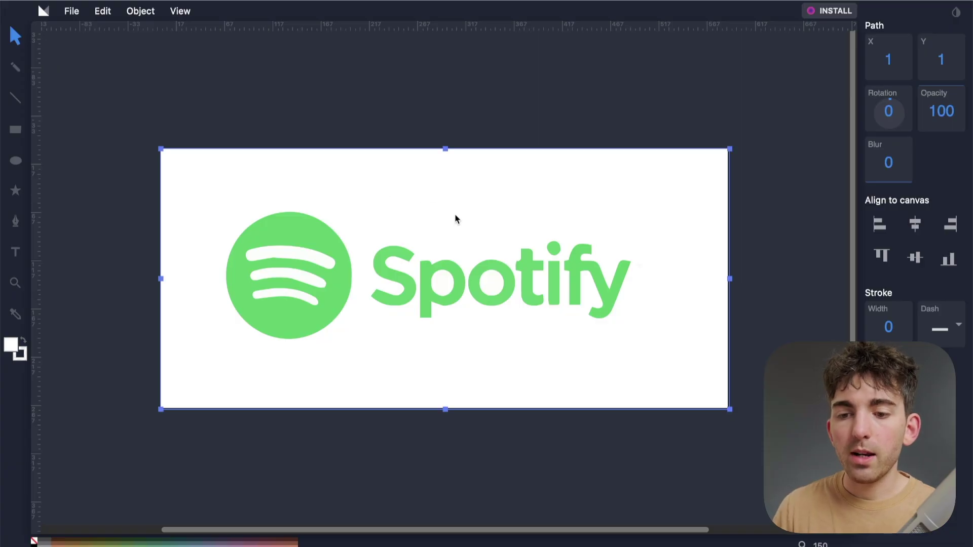
right_click(342, 196)
left_click(371, 254)
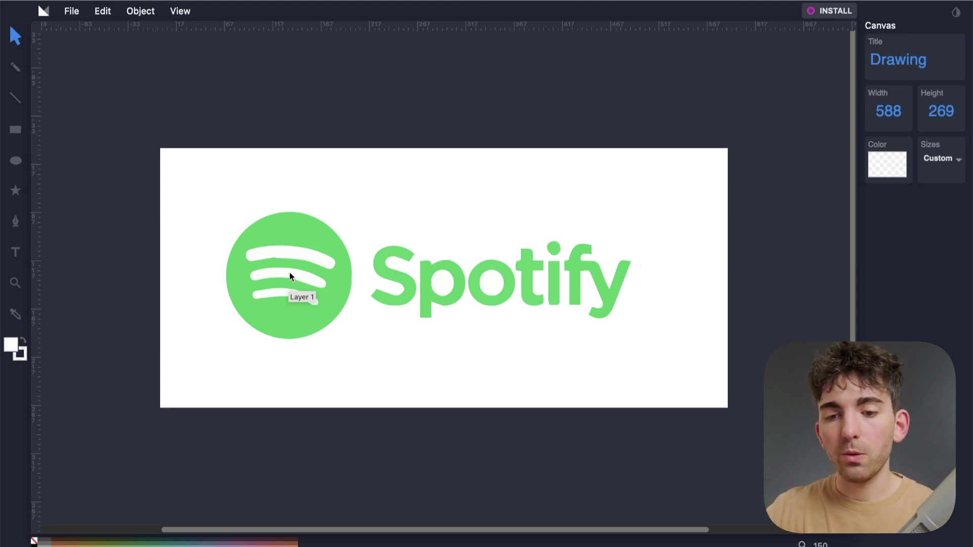
- Delete the three white icon stripes and the white holes inside the p and o
left_click(295, 257)
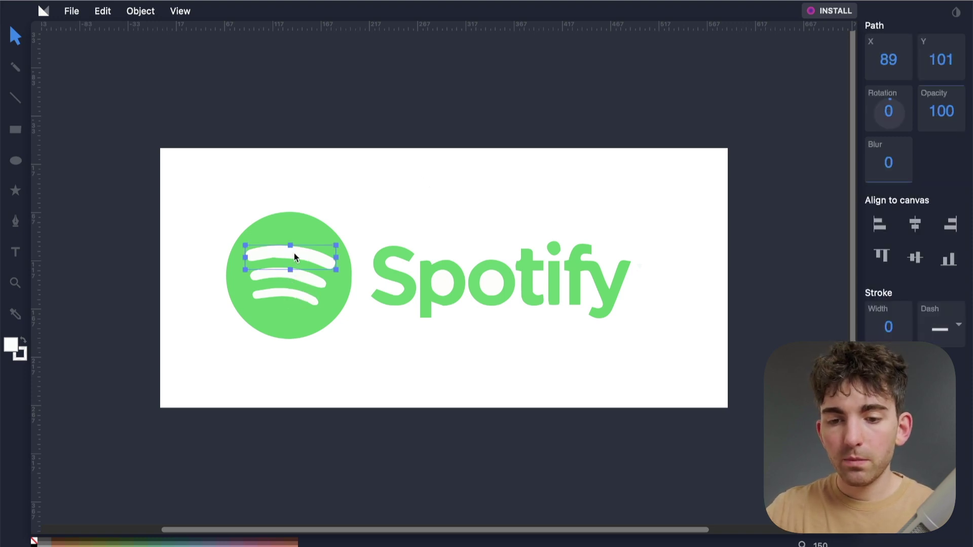
left_click(311, 284, "shift")
left_click(304, 299, "shift")
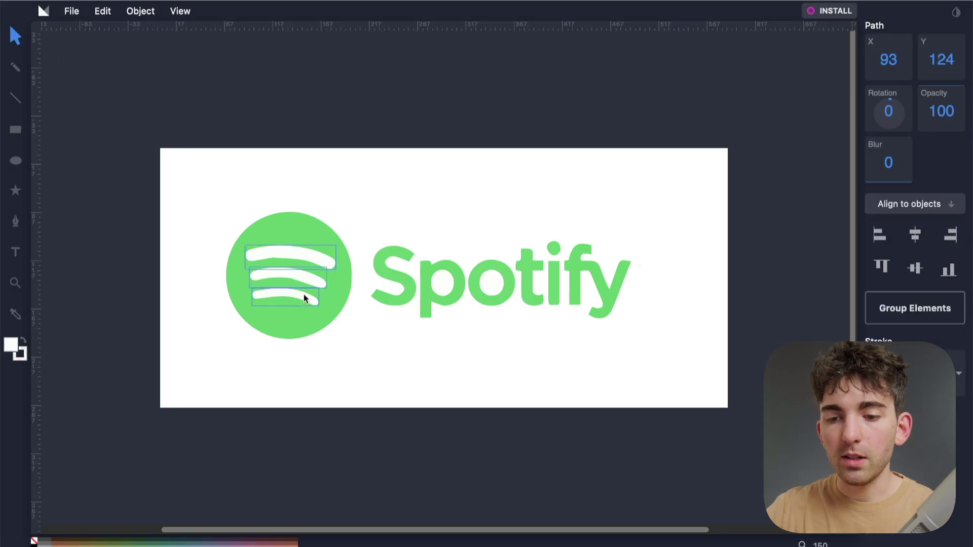
left_click(442, 290, "shift")
left_click(491, 288, "shift")
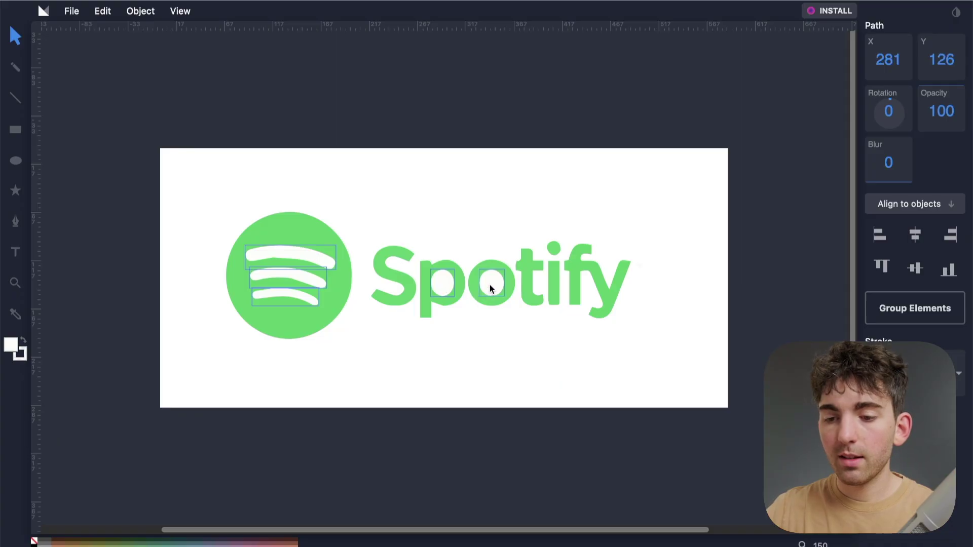
right_click(490, 289)
left_click(542, 343)
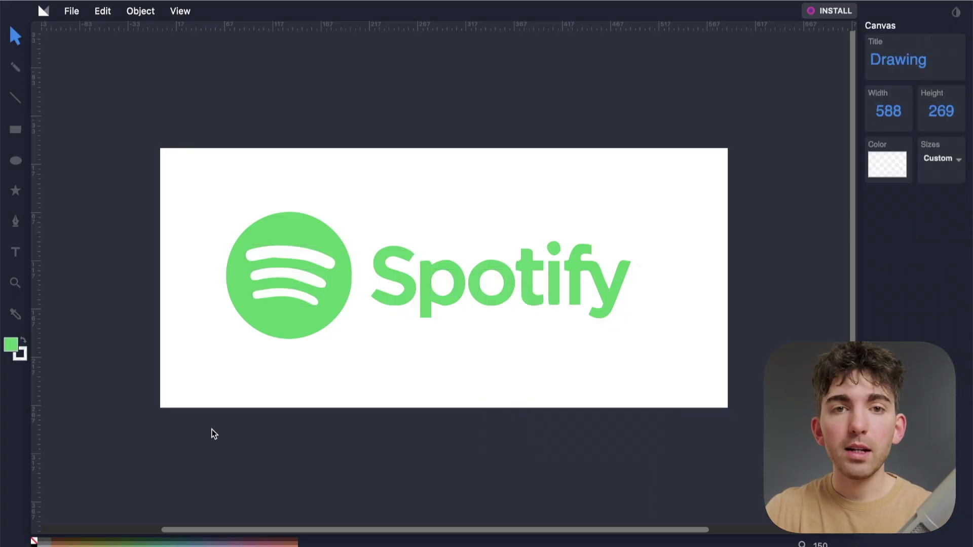
- Fill the round Spotify icon circle with blue, hex 2352dd
left_click(292, 323)
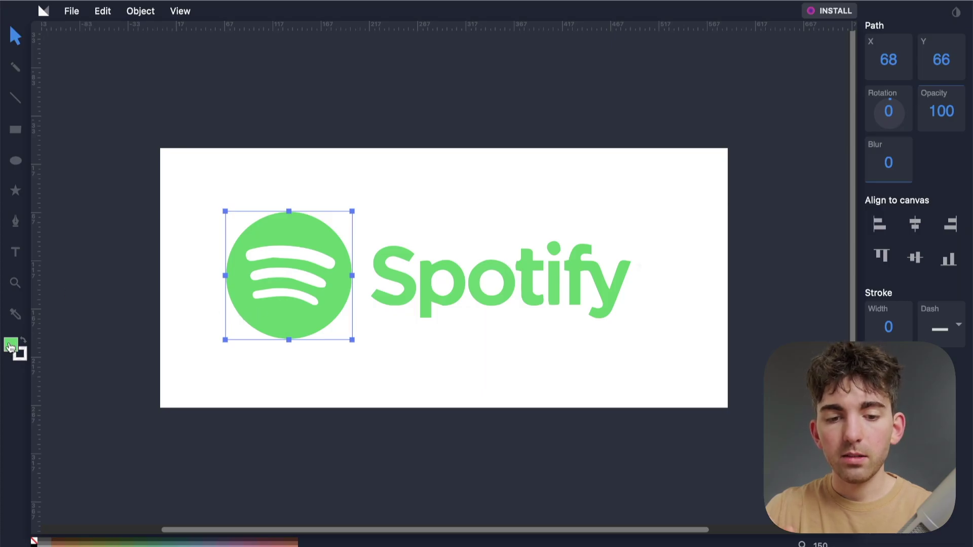
left_click(10, 346)
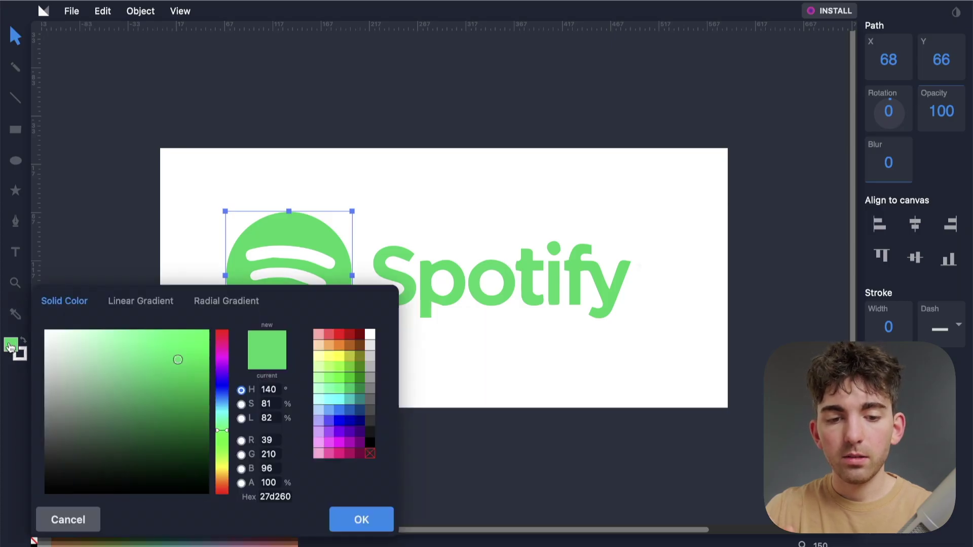
left_click(222, 388)
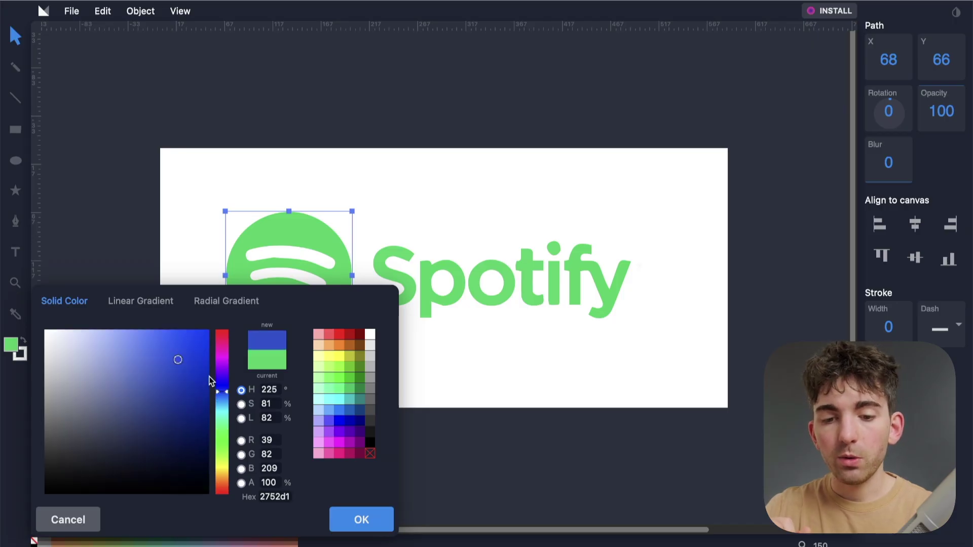
left_click_drag(180, 355, 182, 351)
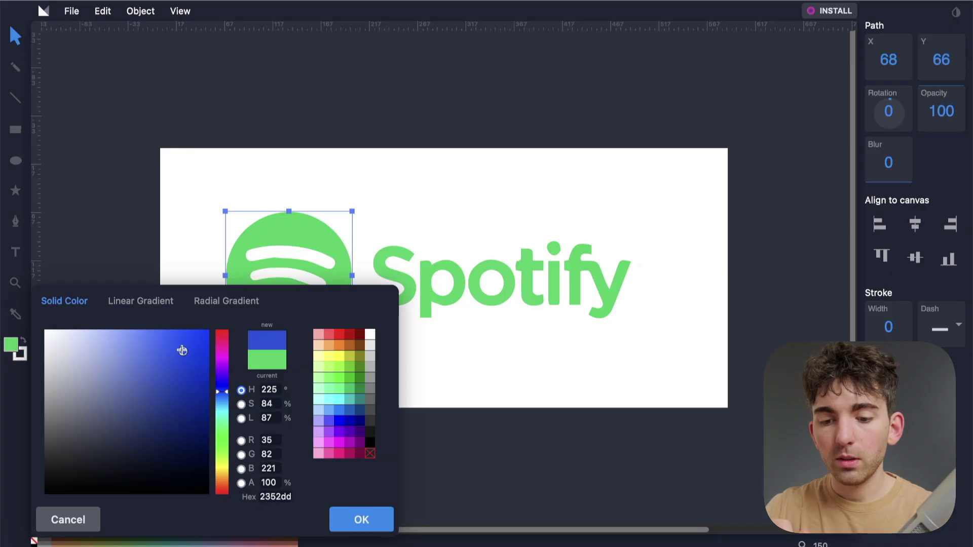
left_click(357, 512)
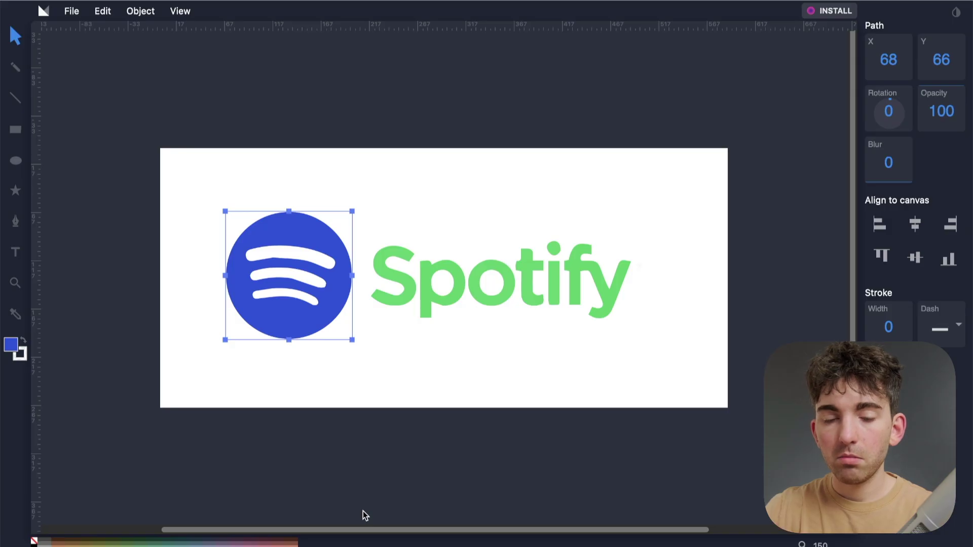
- Select all wordmark letters (S, p, o, t, i, fy) and fill them orange, hex e25b26
key("Tab")
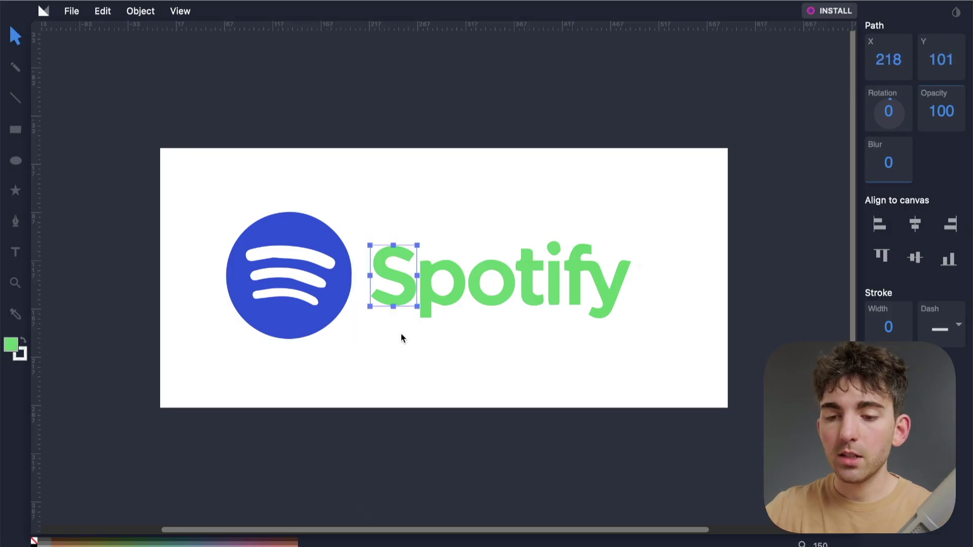
left_click(429, 302, "shift")
left_click(487, 304, "shift")
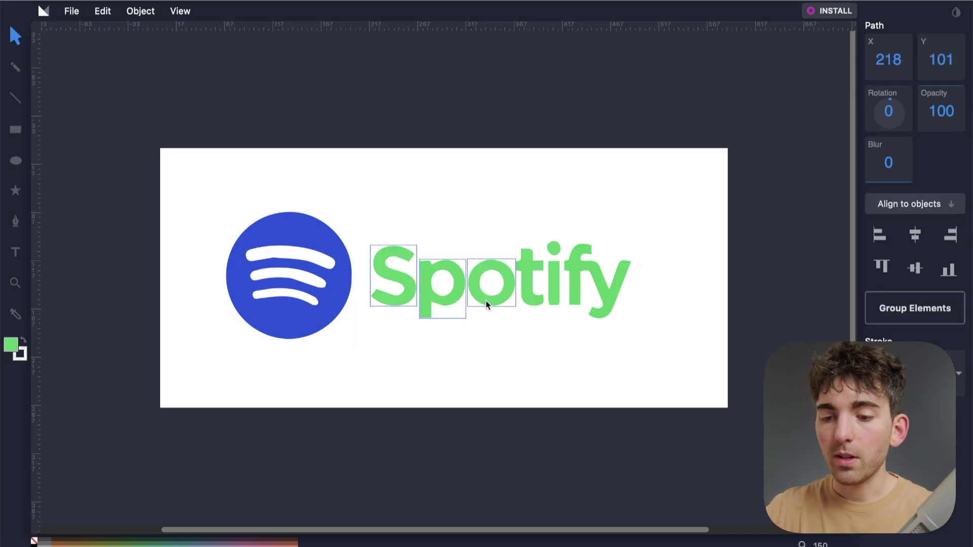
left_click(533, 307, "shift")
left_click(555, 301, "shift")
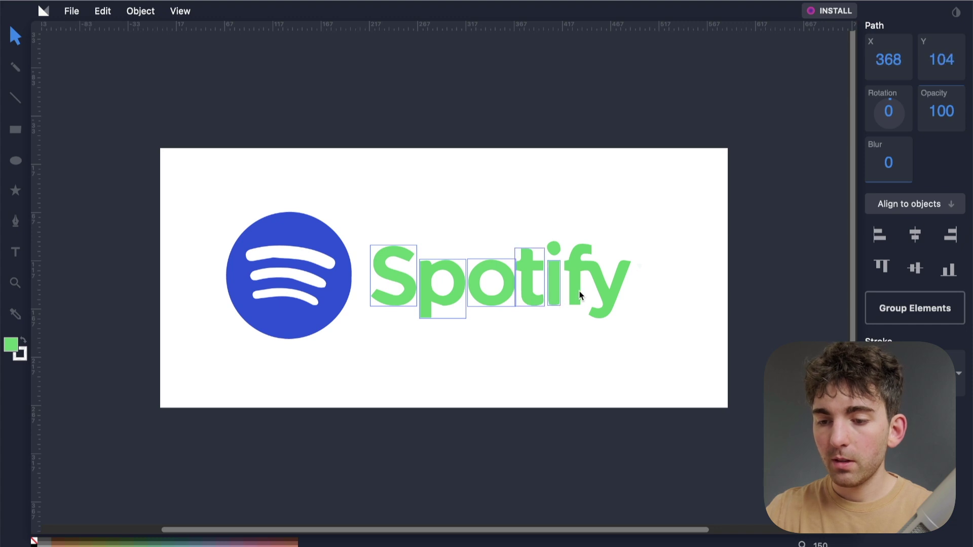
left_click(580, 297, "shift")
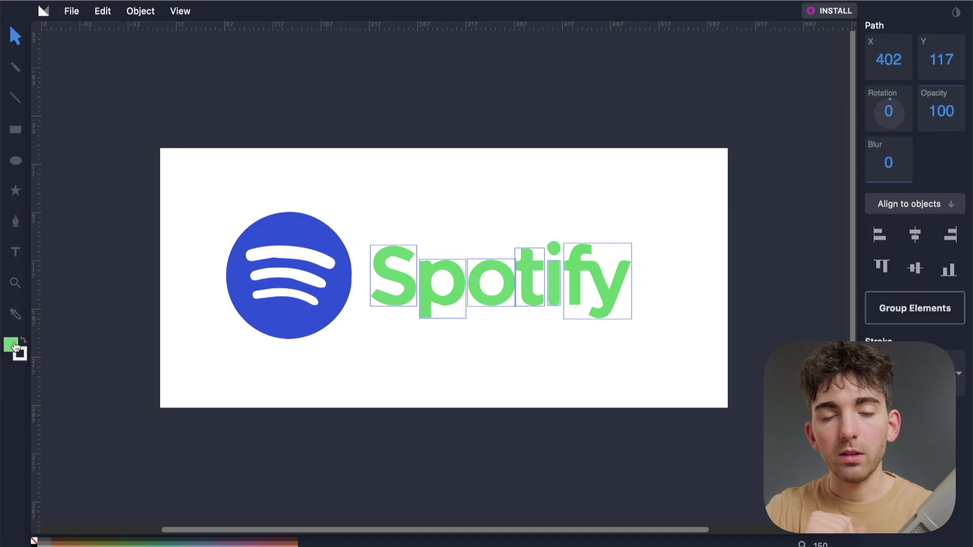
left_click(12, 349)
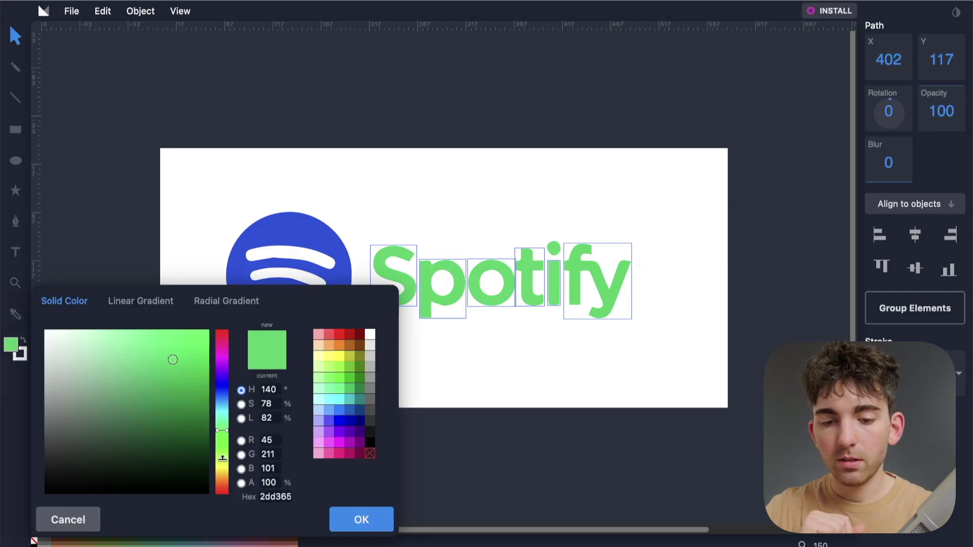
left_click_drag(226, 467, 224, 485)
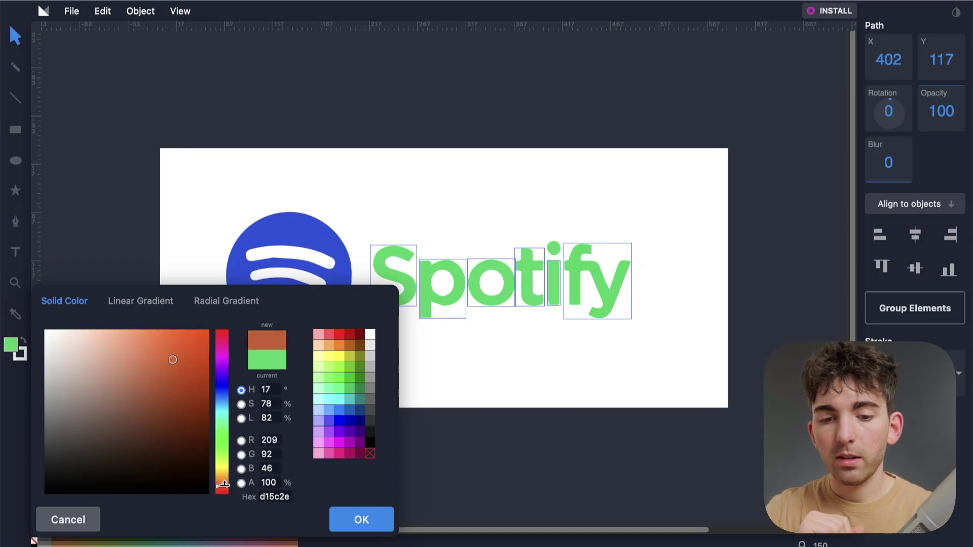
left_click_drag(178, 370, 181, 348)
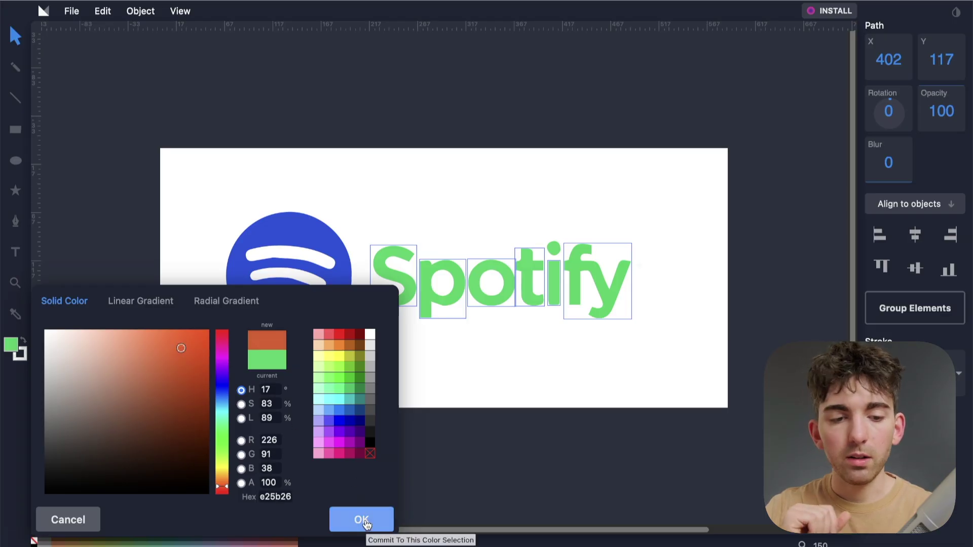
left_click(365, 523)
- Export the blue-and-orange Spotify logo from Method Draw as a PNG
left_click(762, 469)
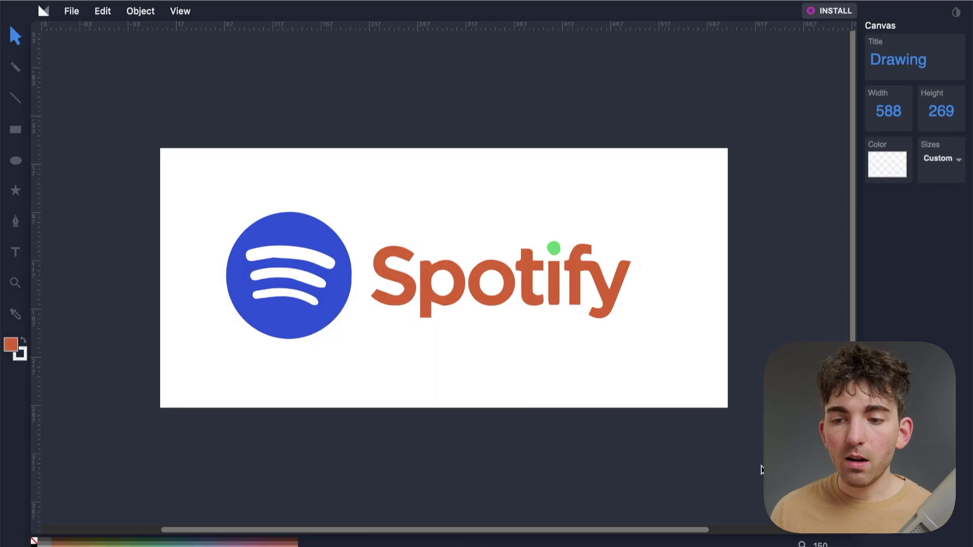
left_click(72, 11)
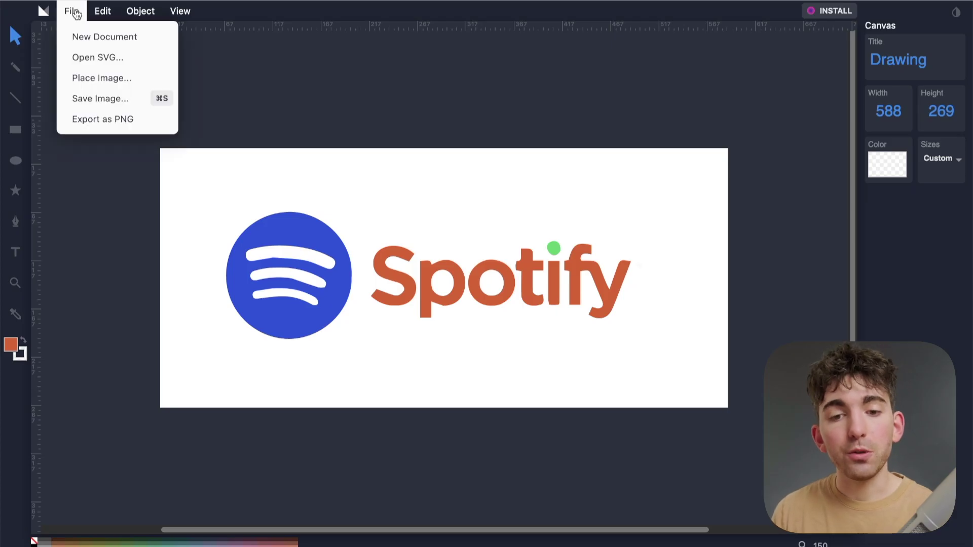
left_click(131, 121)
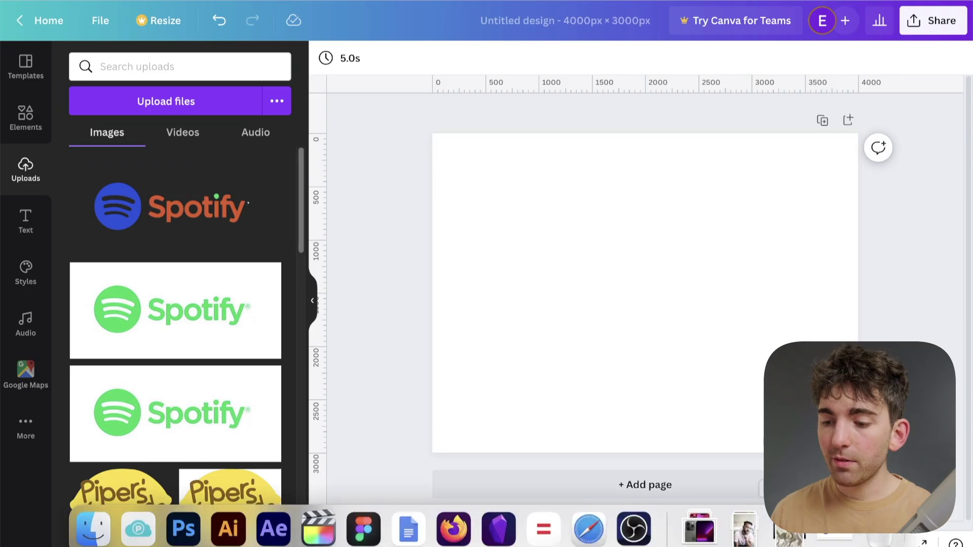
- Drag the exported Spotify PNG from the Dock's Downloads stack onto the blank Canva page
left_click(834, 533)
left_click_drag(415, 119, 643, 295)
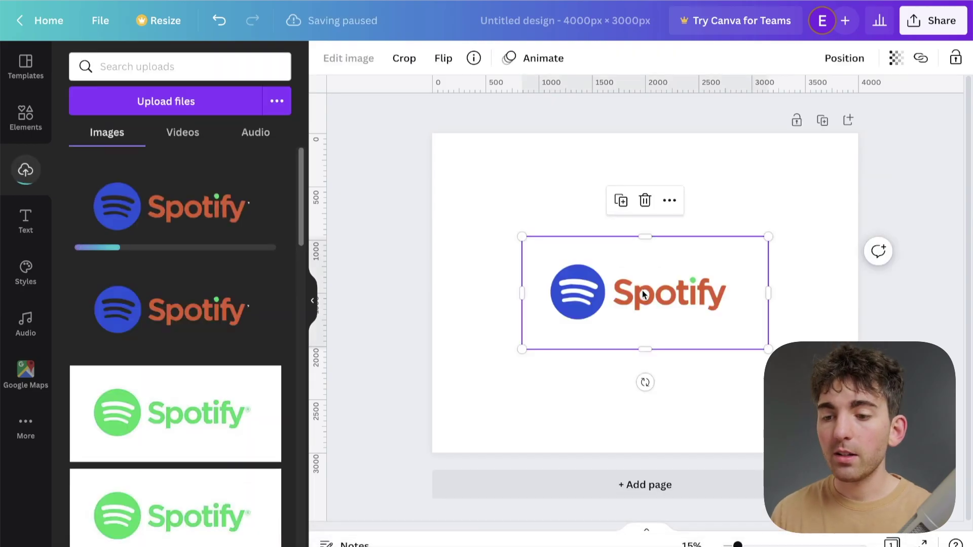